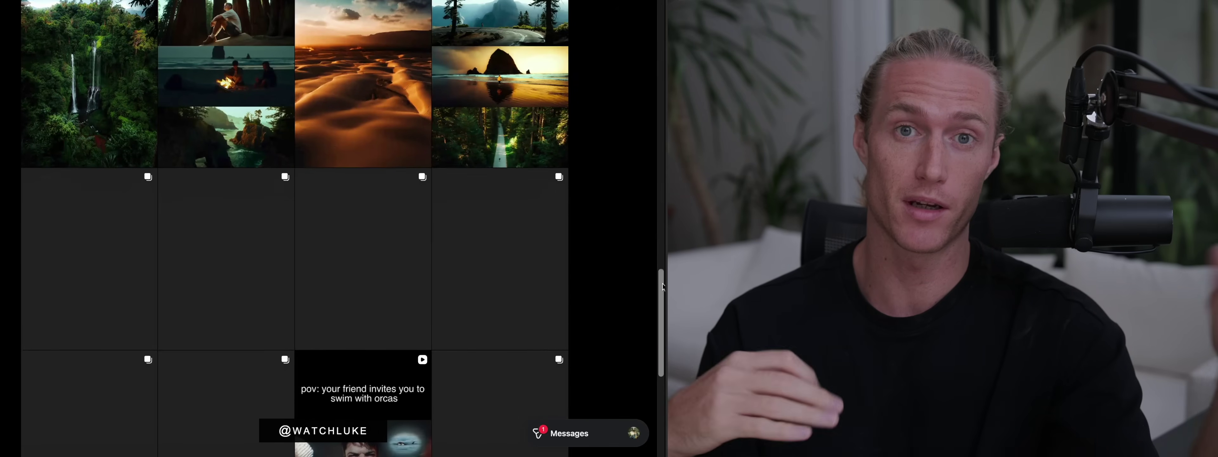
Open the Portugal tram post and page through its photos to the final four-photo collage.
scroll(663, 286, up, 3)
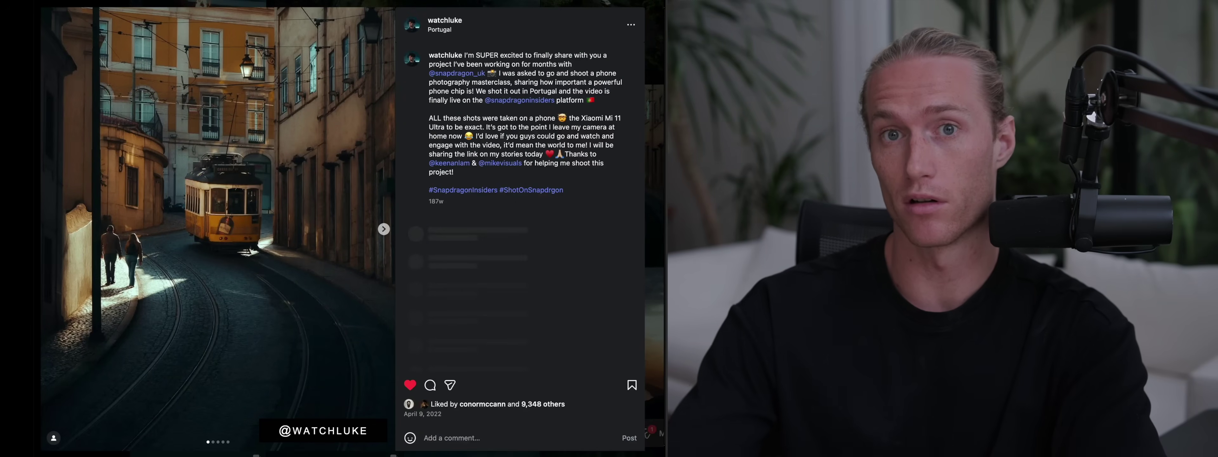
click(384, 228)
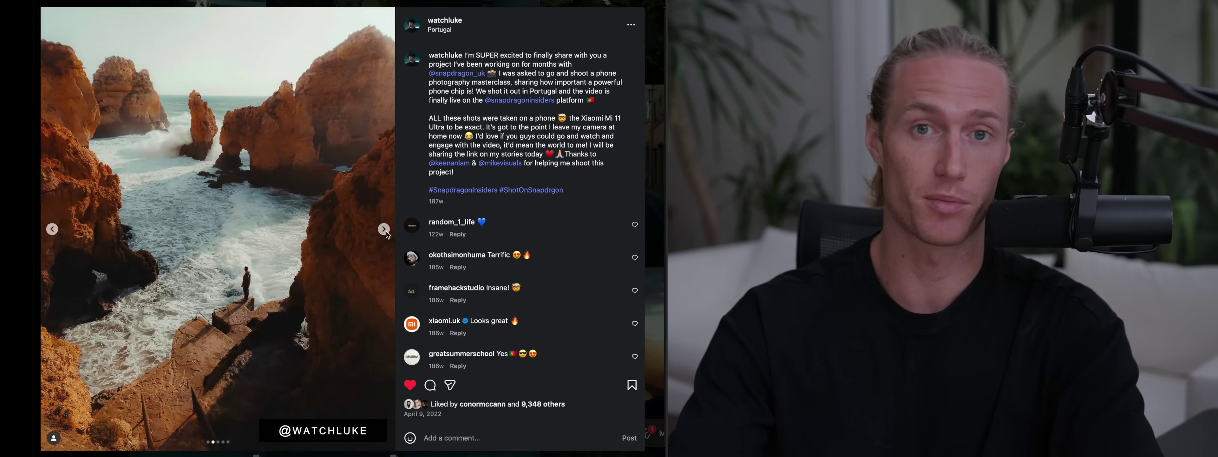
click(384, 230)
click(385, 230)
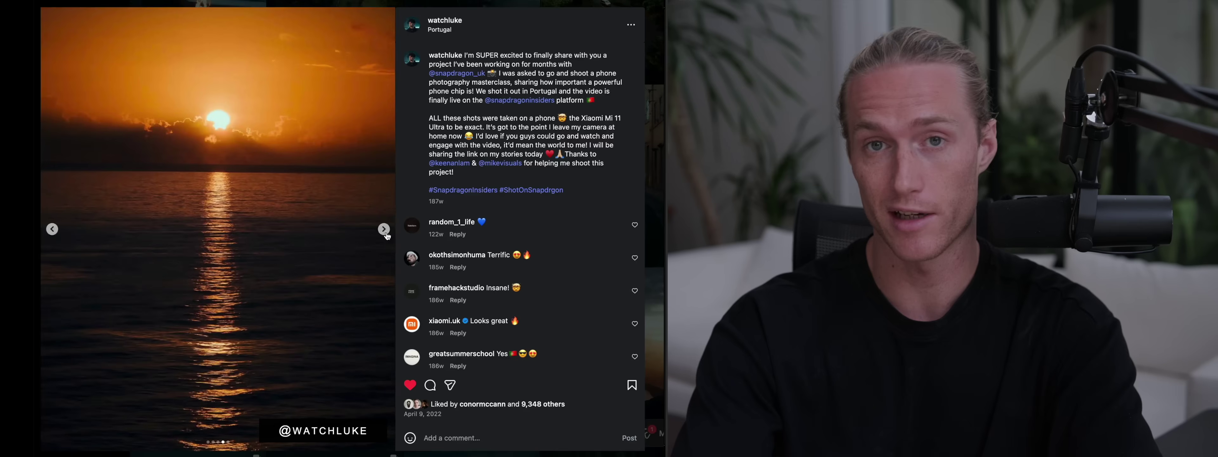
click(384, 231)
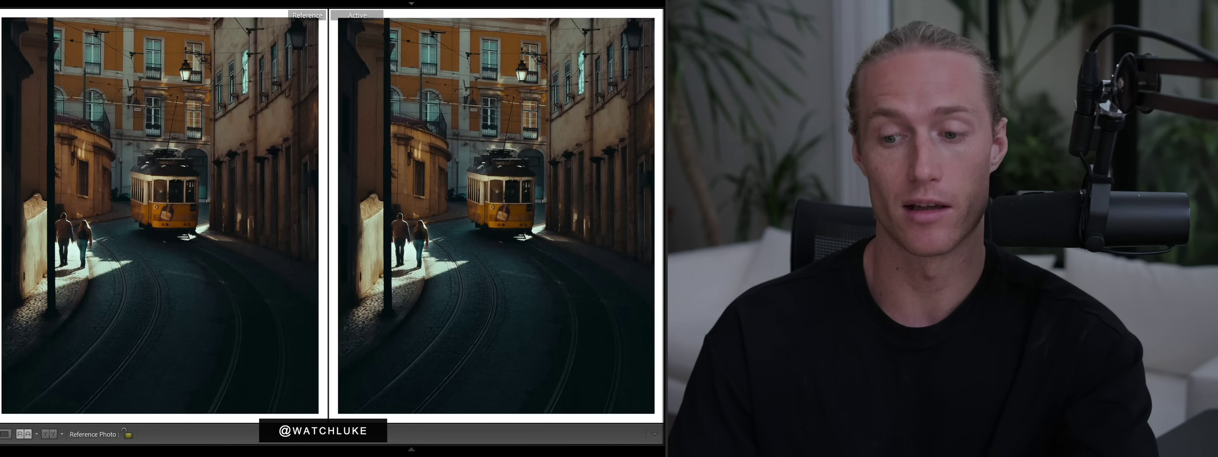
Show the tram photo's mask and edit-pin overlay with Shift+W.
key(shift+w)
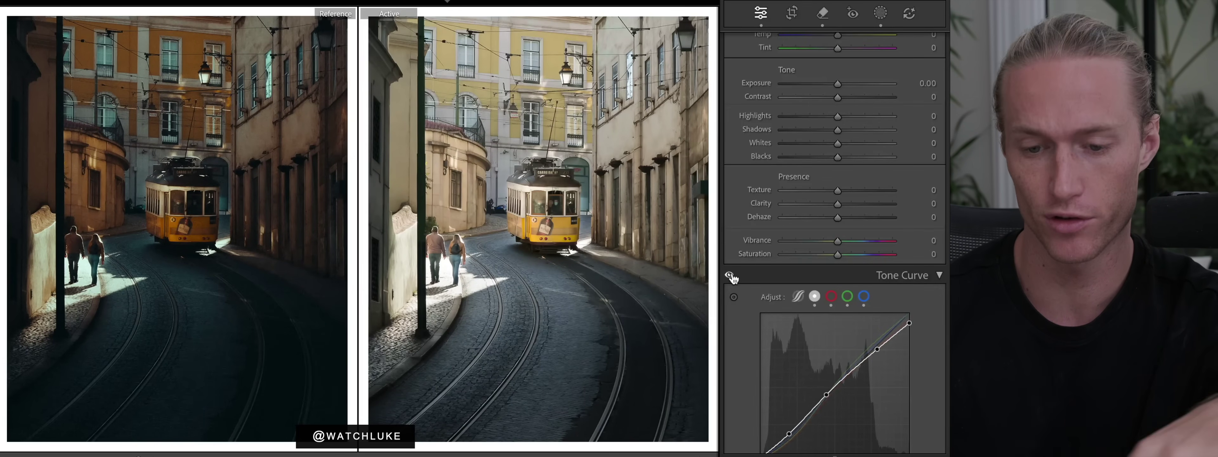
Compare the photo with the tone curve off and on, leaving it enabled.
click(729, 276)
scroll(856, 318, down, 5)
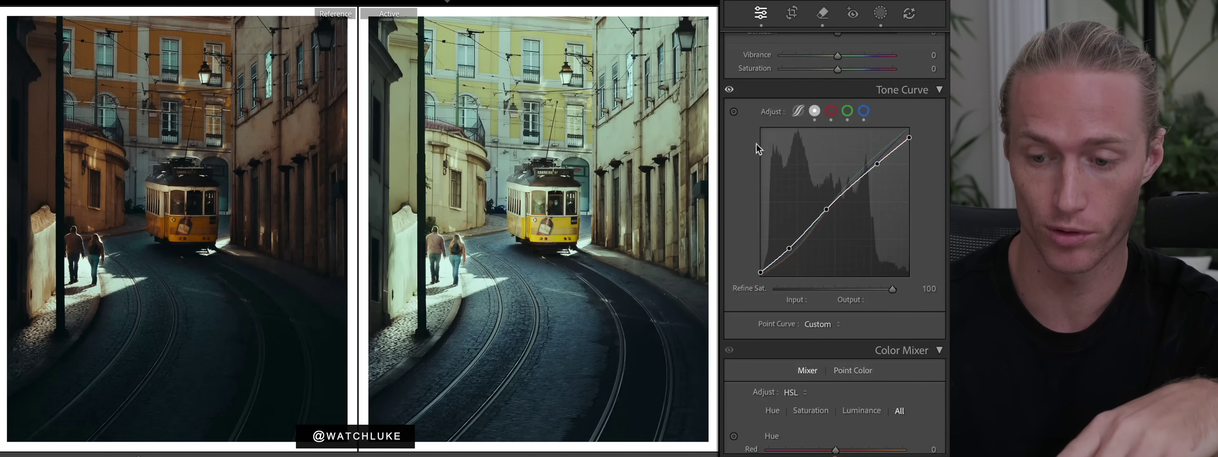
click(730, 89)
click(730, 90)
scroll(831, 148, up, 1)
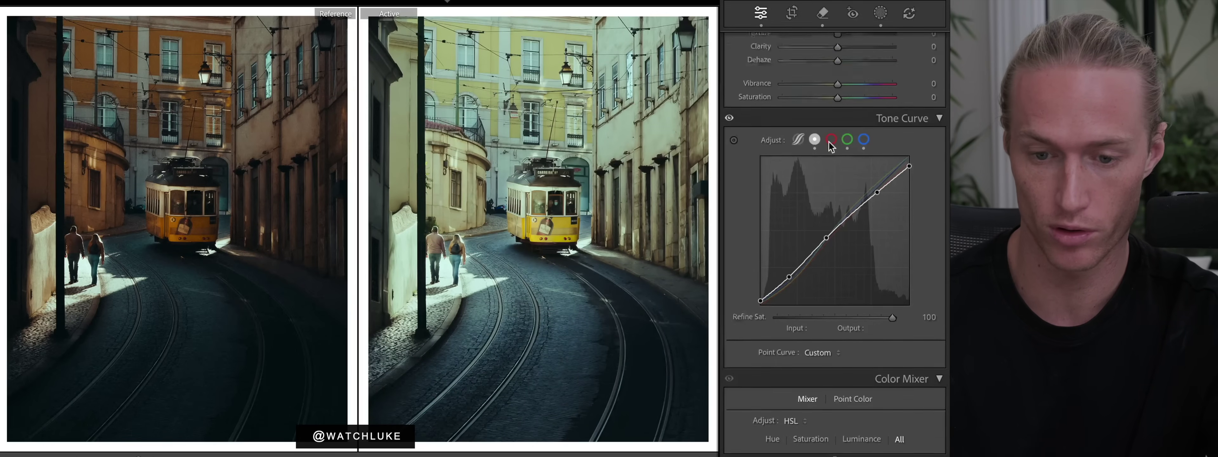
scroll(831, 148, up, 2)
Hide and reshow the existing mask and spot removals, then return to the Edit panel.
click(881, 11)
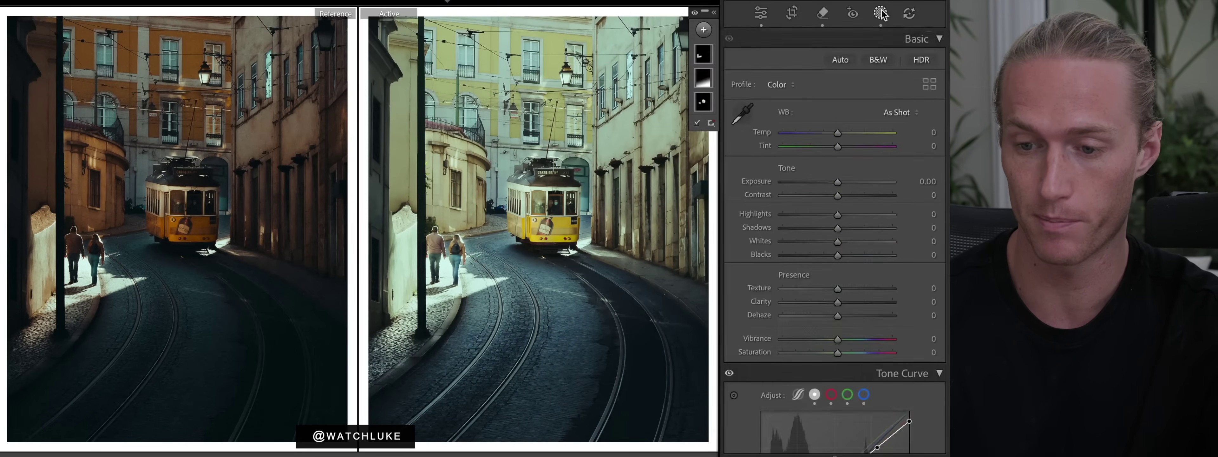
click(695, 13)
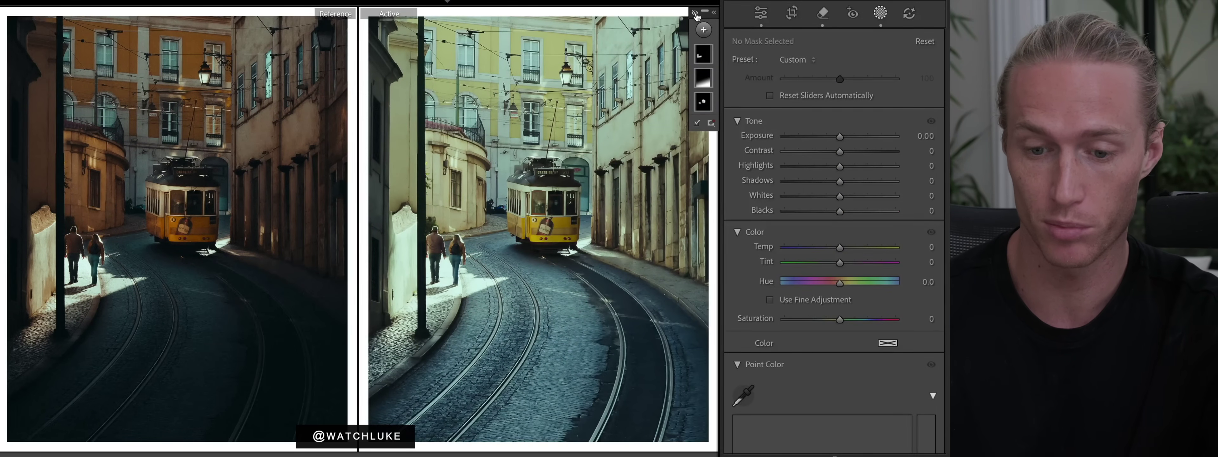
click(695, 13)
click(823, 13)
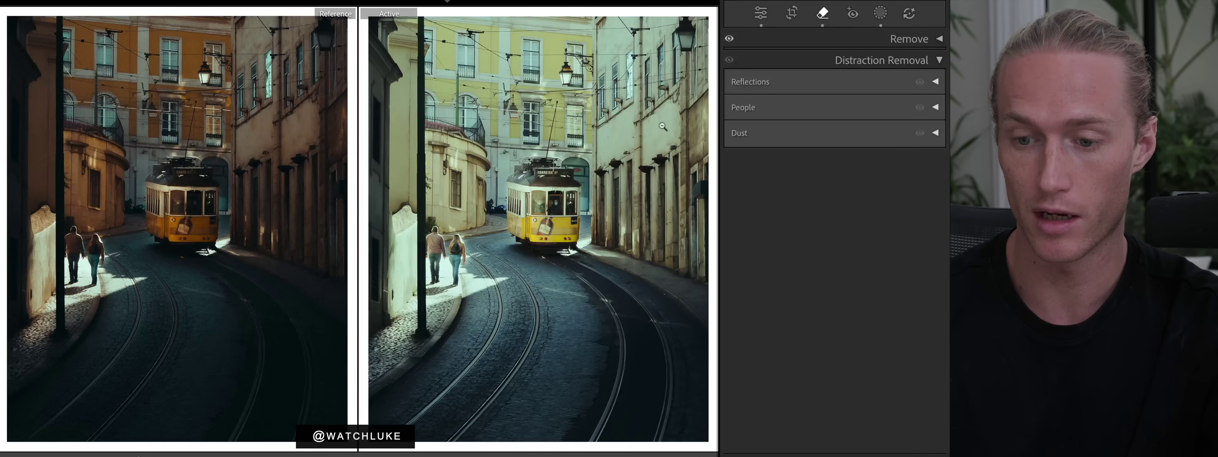
click(731, 39)
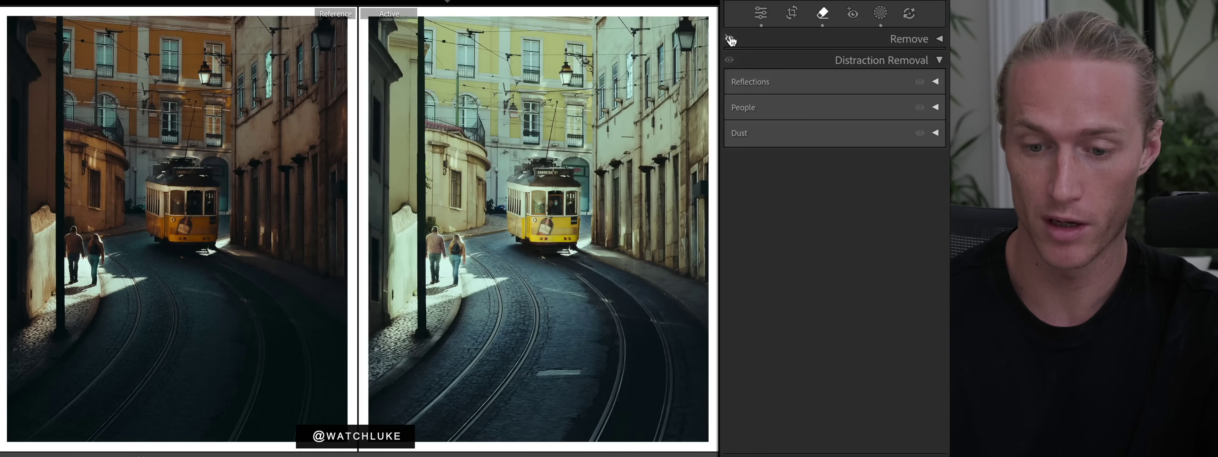
click(730, 39)
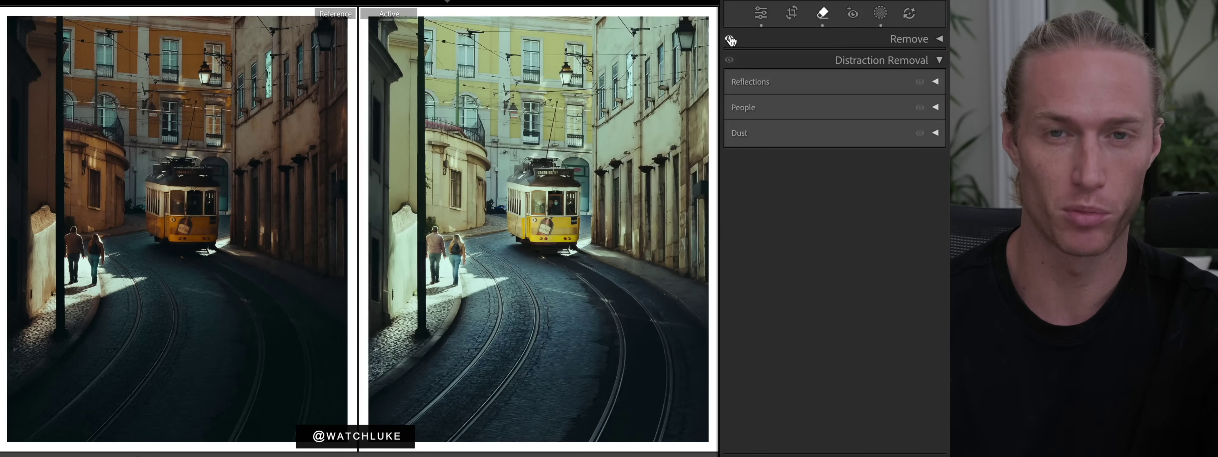
click(881, 13)
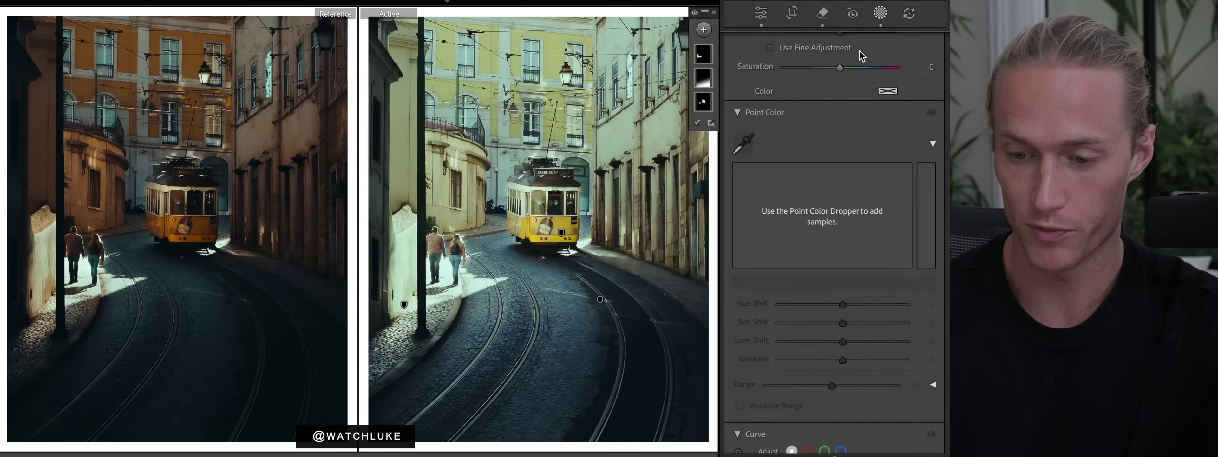
click(760, 14)
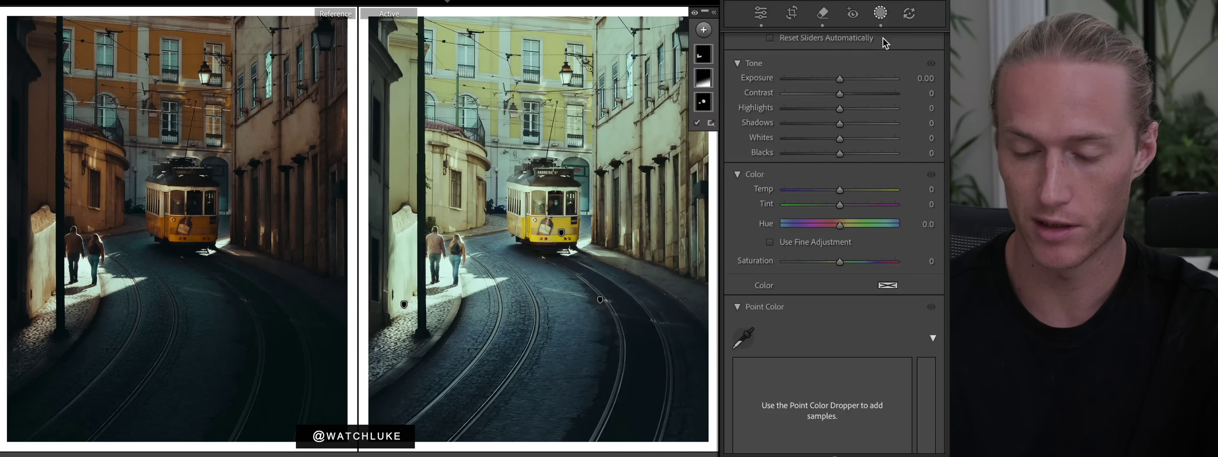
scroll(861, 133, down, 3)
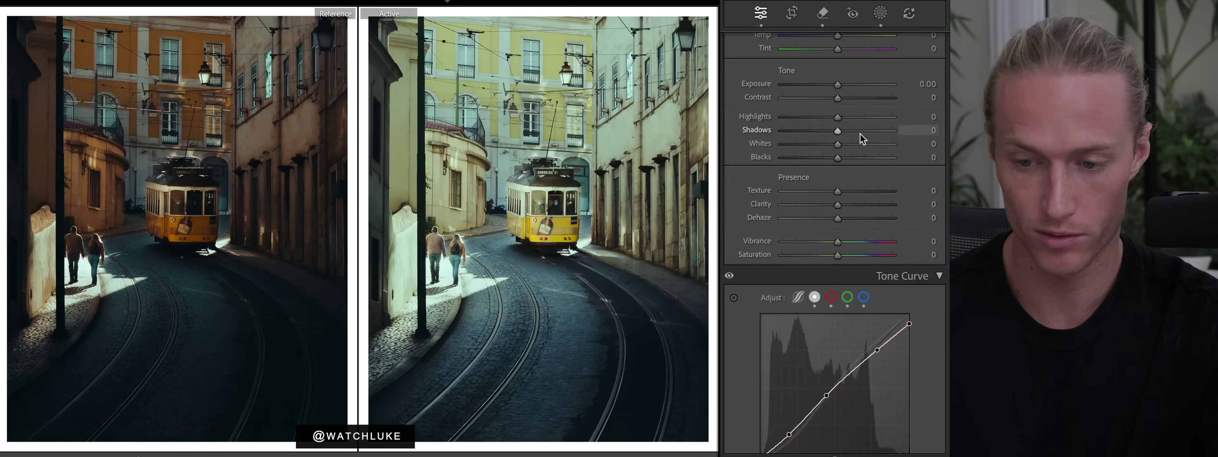
Set Exposure −1.15 and Contrast +24, and deepen Shadows to −57.
scroll(860, 133, up, 1)
drag(820, 126, 826, 128)
drag(838, 139, 850, 141)
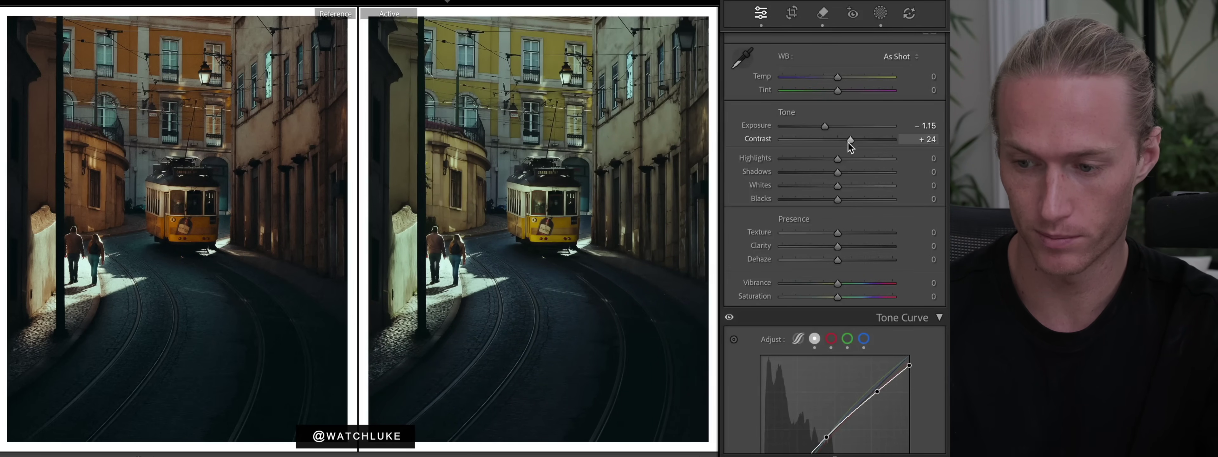
drag(841, 173, 812, 173)
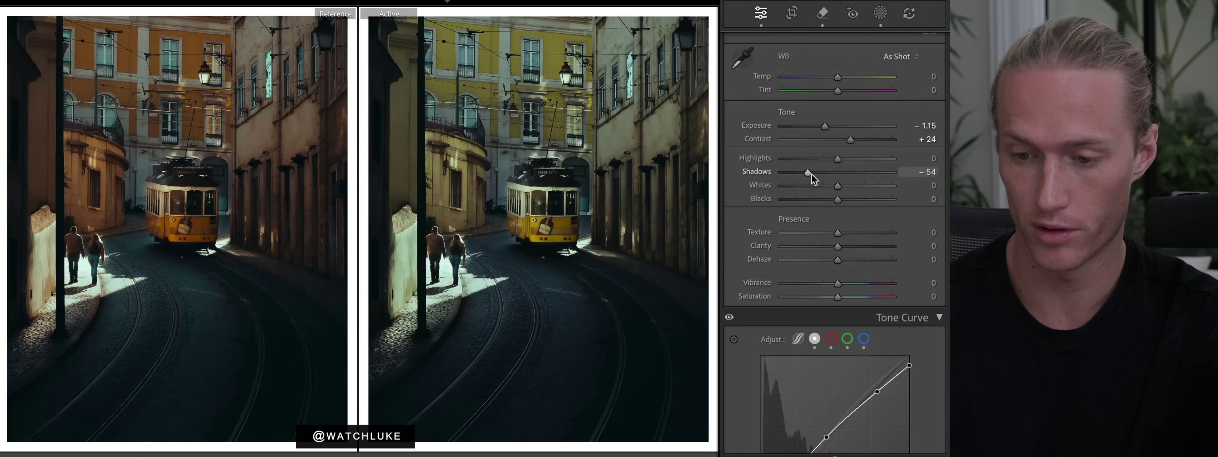
drag(812, 174, 832, 189)
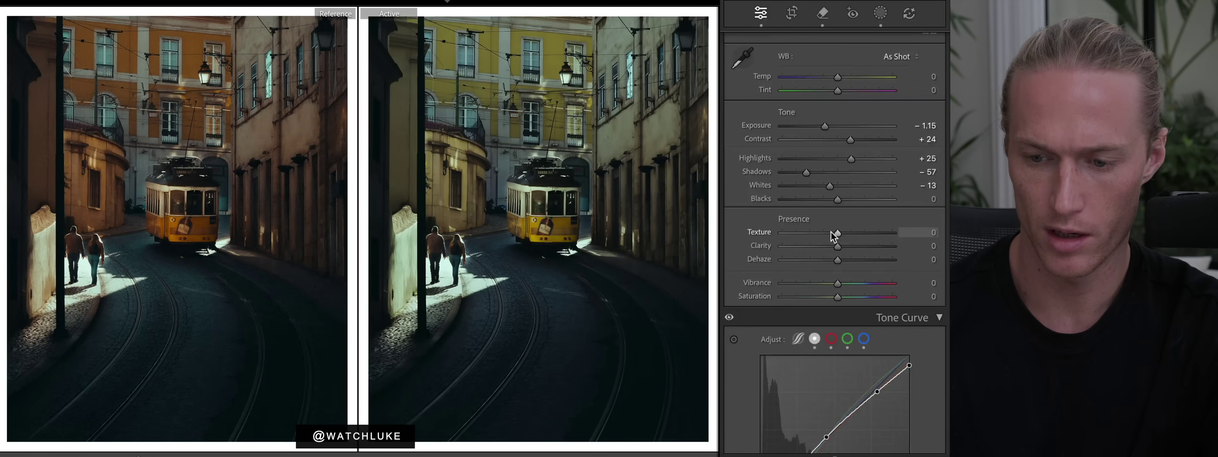
Lower Texture to −7 and Clarity to −15, with Vibrance −5 and Saturation +5.
mouse_move(838, 235)
mouse_down()
mouse_move(827, 235)
mouse_move(839, 247)
mouse_move(795, 246)
mouse_move(831, 250)
mouse_up()
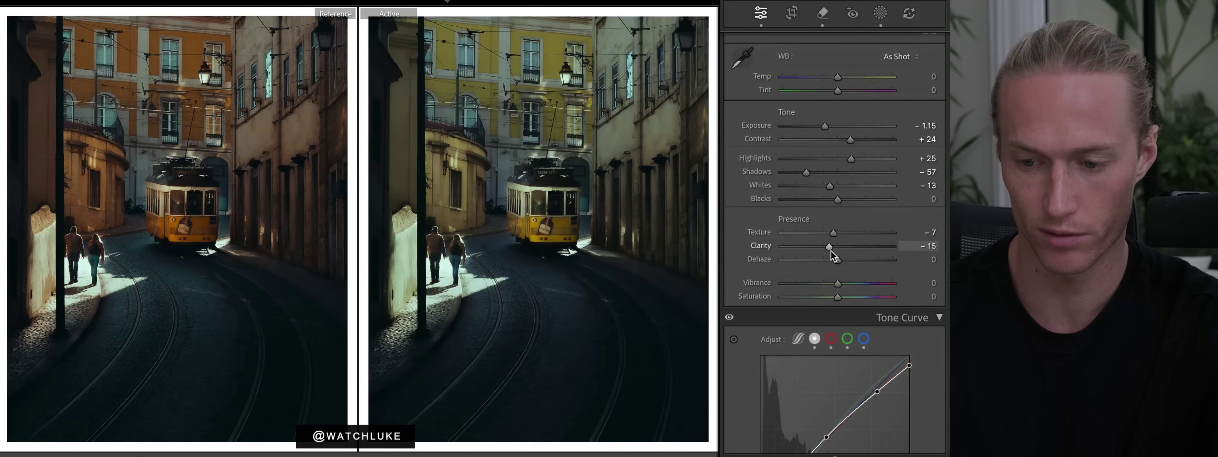
scroll(851, 189, up, 3)
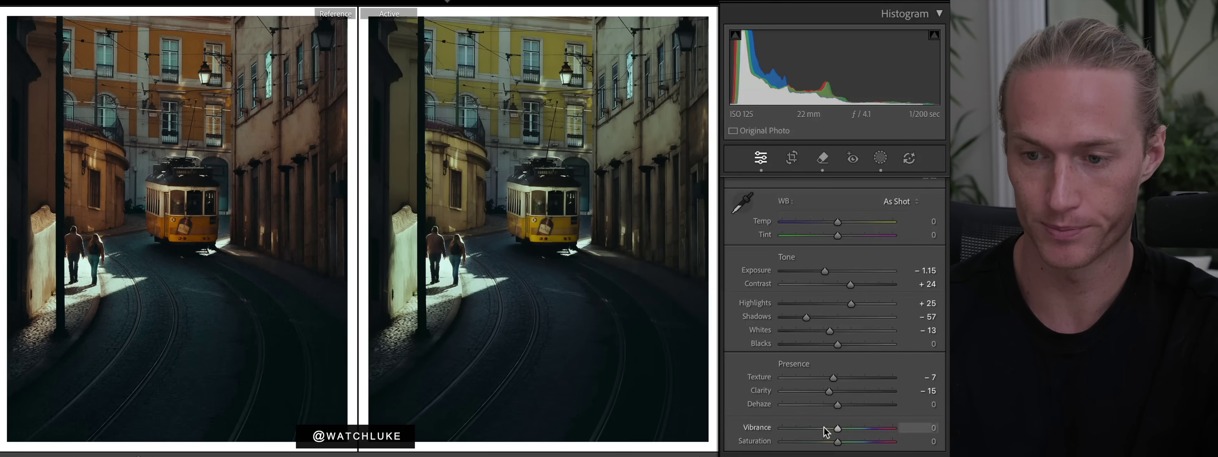
scroll(838, 331, down, 5)
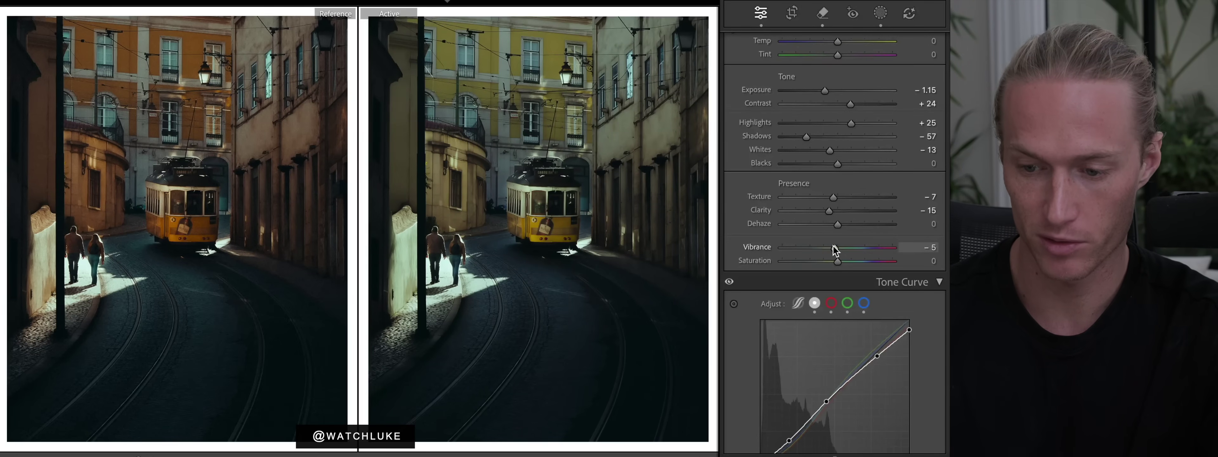
drag(840, 262, 845, 263)
Switch to the custom point curve, trying and undoing point edits and a curve reset.
scroll(843, 263, down, 3)
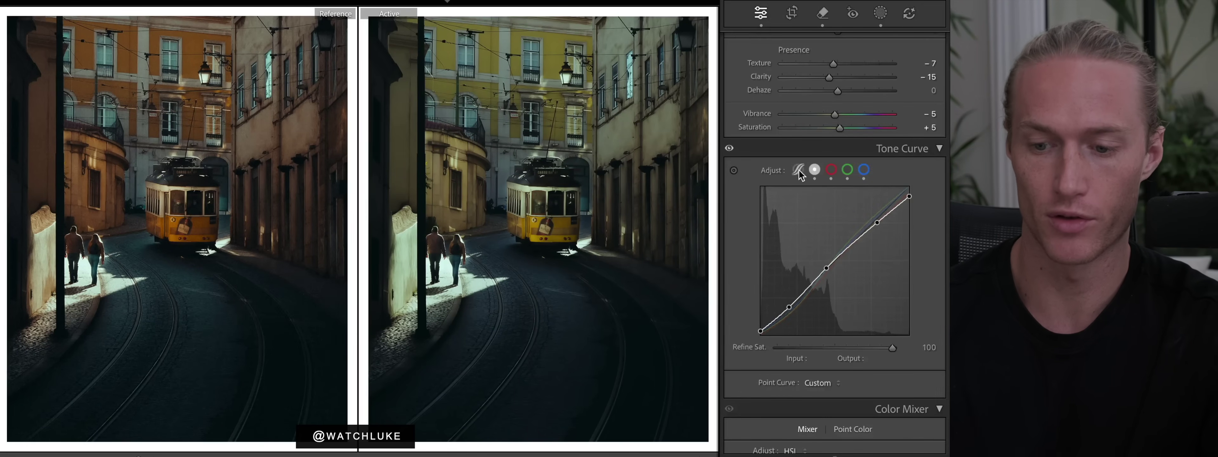
click(798, 171)
click(814, 170)
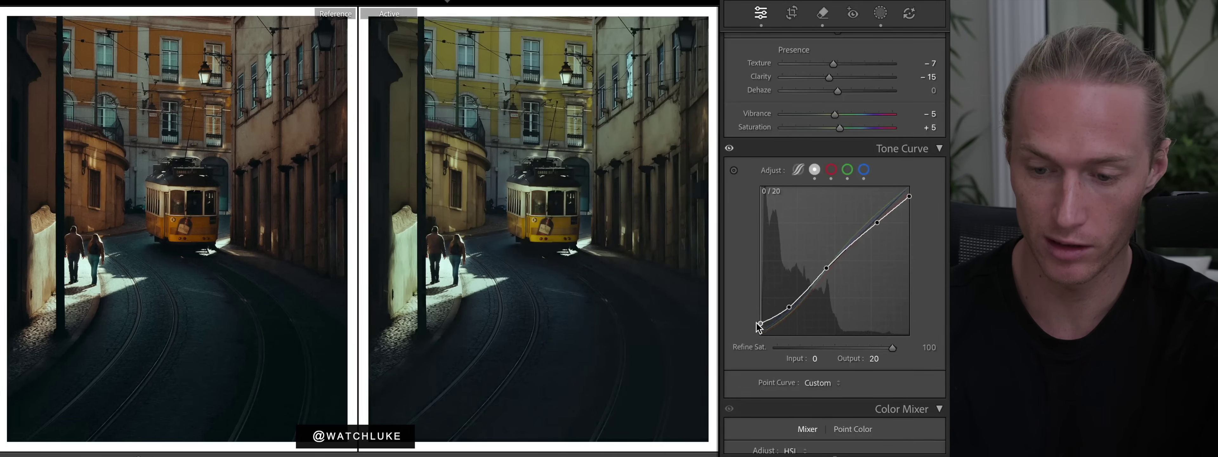
key(ctrl+z)
drag(907, 198, 910, 202)
key(ctrl+z)
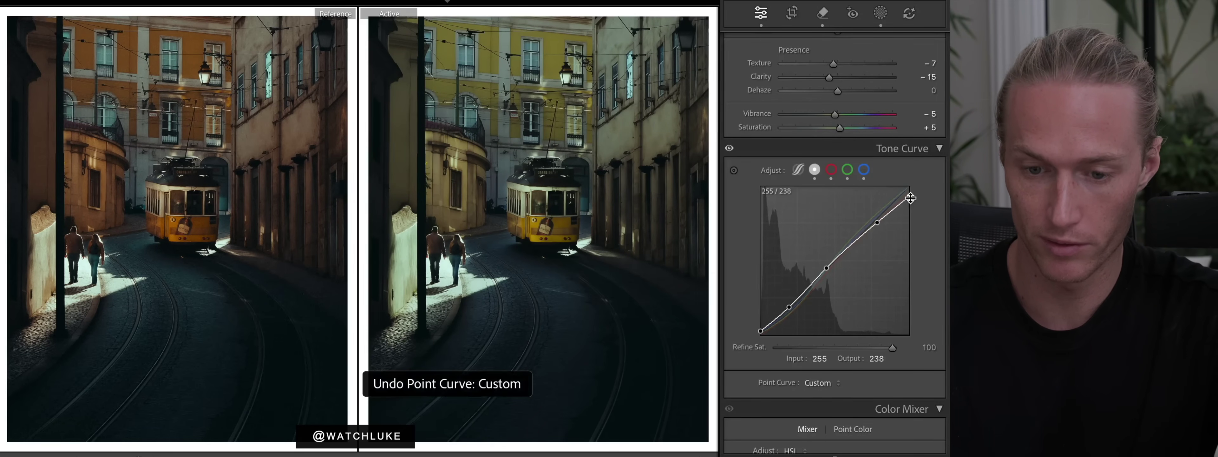
drag(825, 268, 823, 262)
key(ctrl+z)
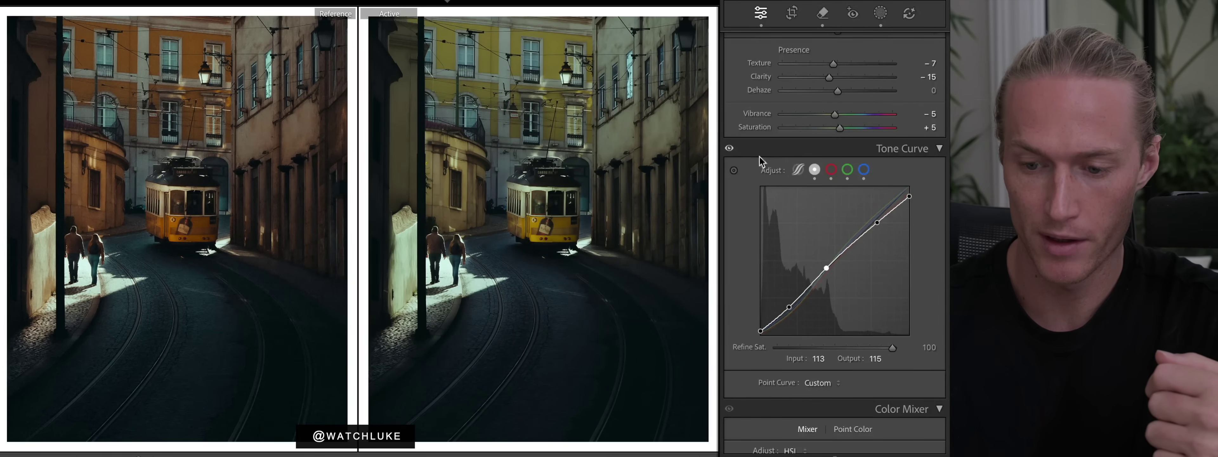
right_click(840, 235)
click(840, 236)
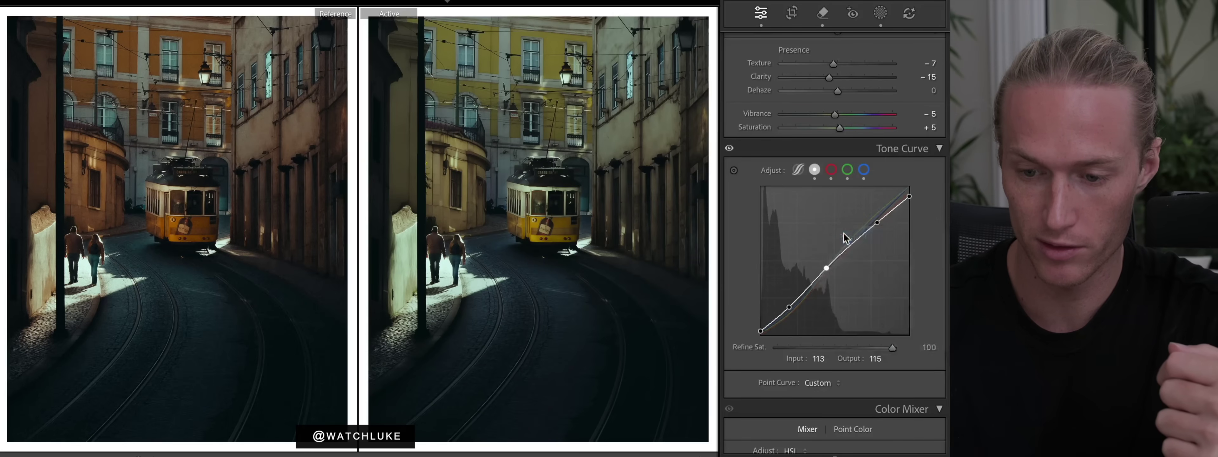
key(ctrl+z)
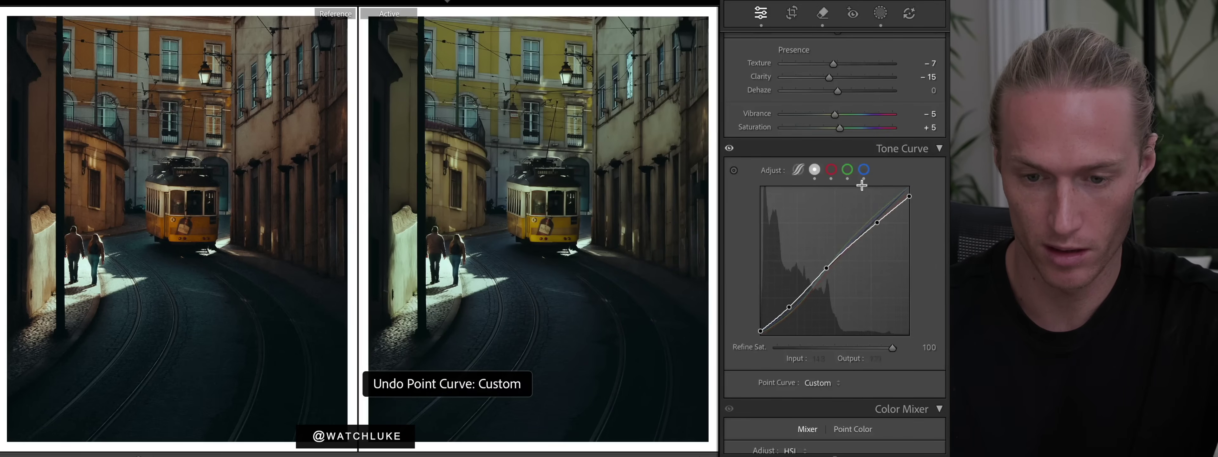
Review the red, green and blue channel curves, then compare the curve off and on.
click(832, 170)
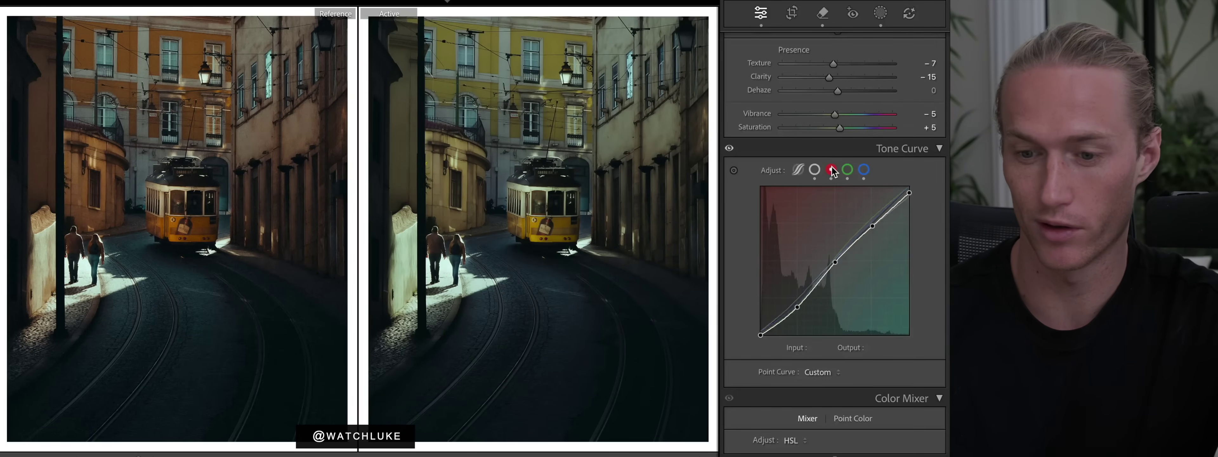
click(848, 171)
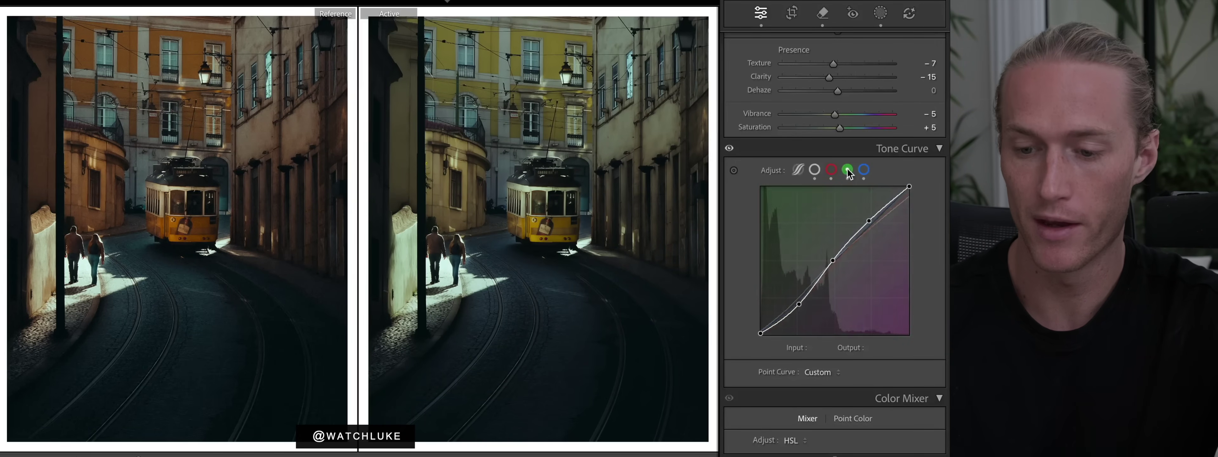
click(864, 170)
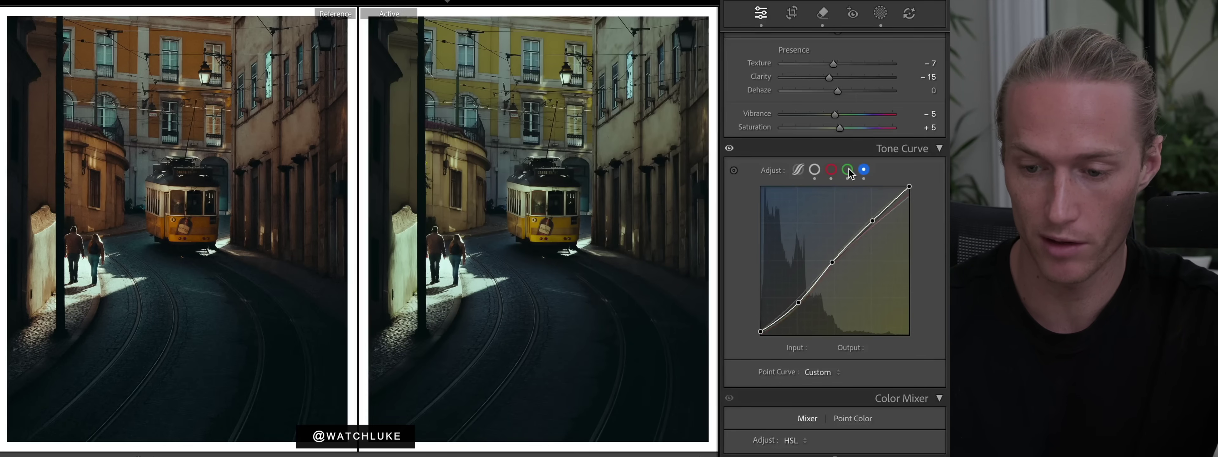
click(849, 171)
click(832, 172)
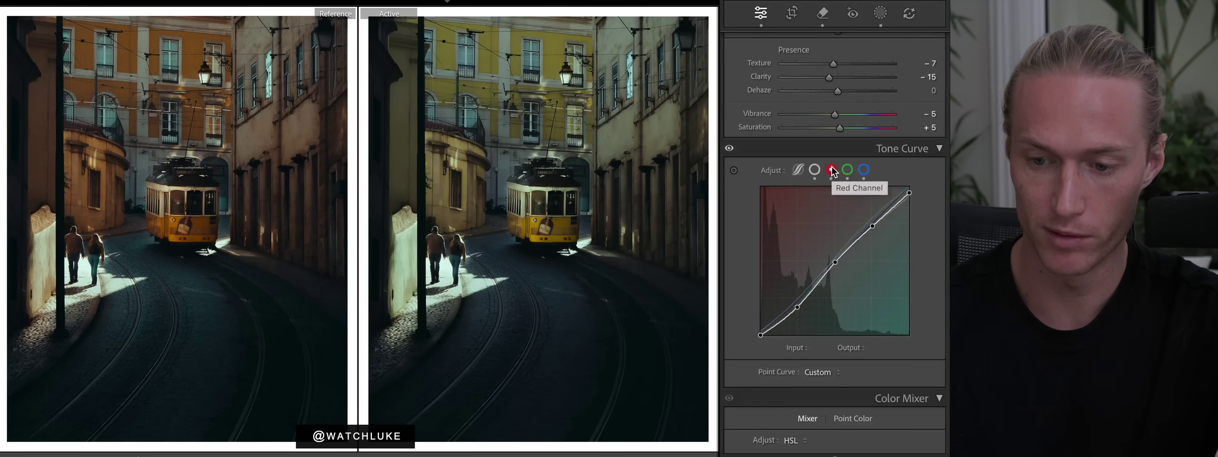
click(849, 171)
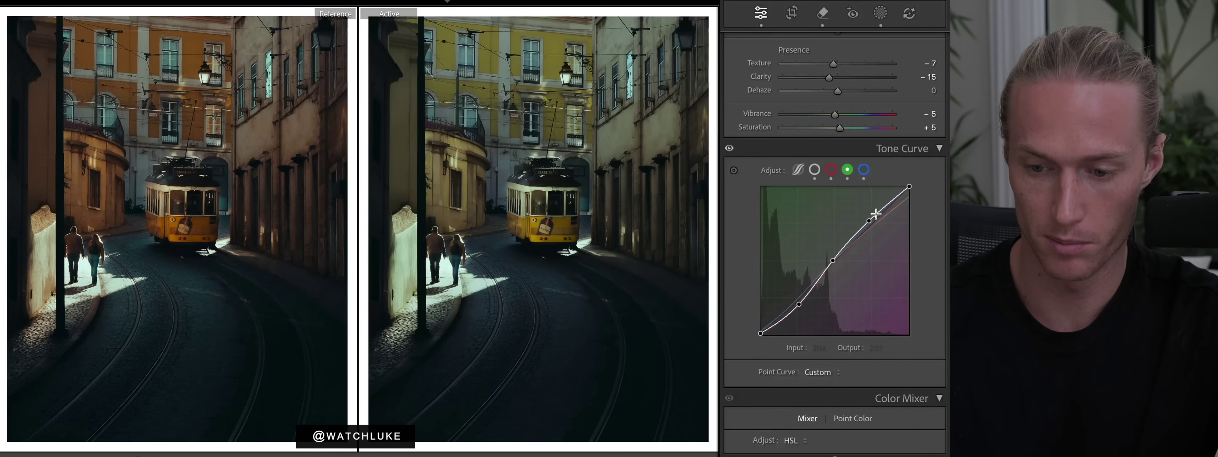
click(864, 170)
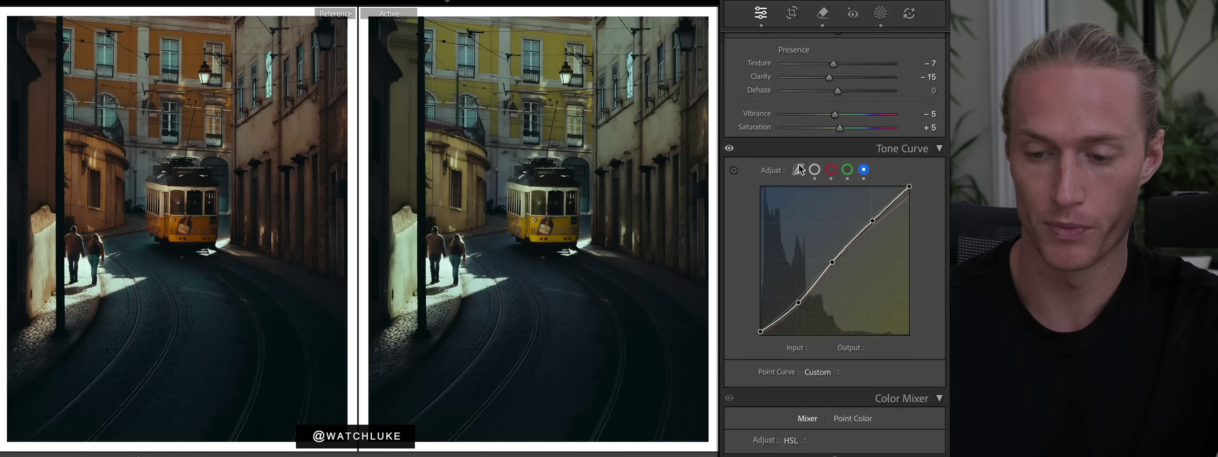
click(730, 149)
click(729, 148)
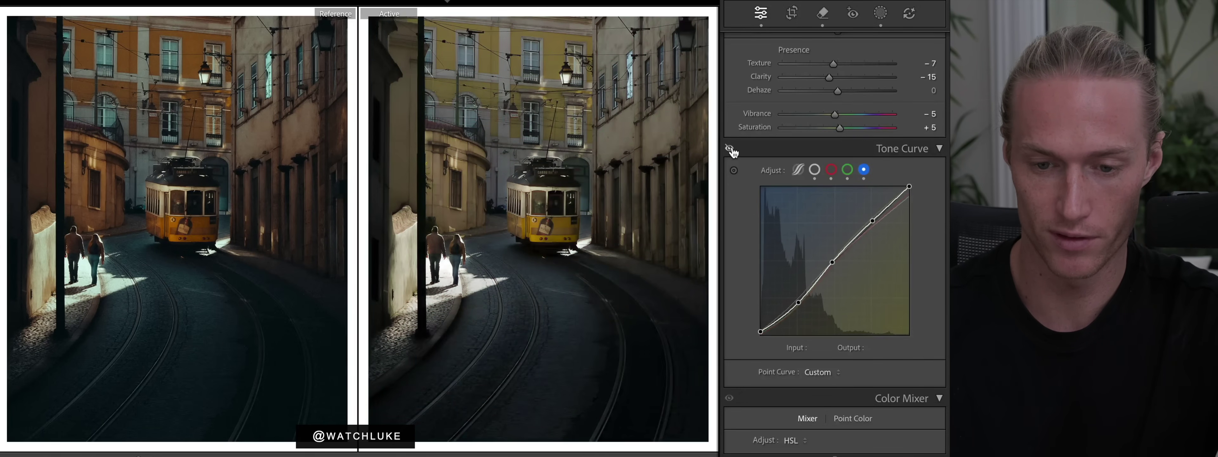
click(730, 149)
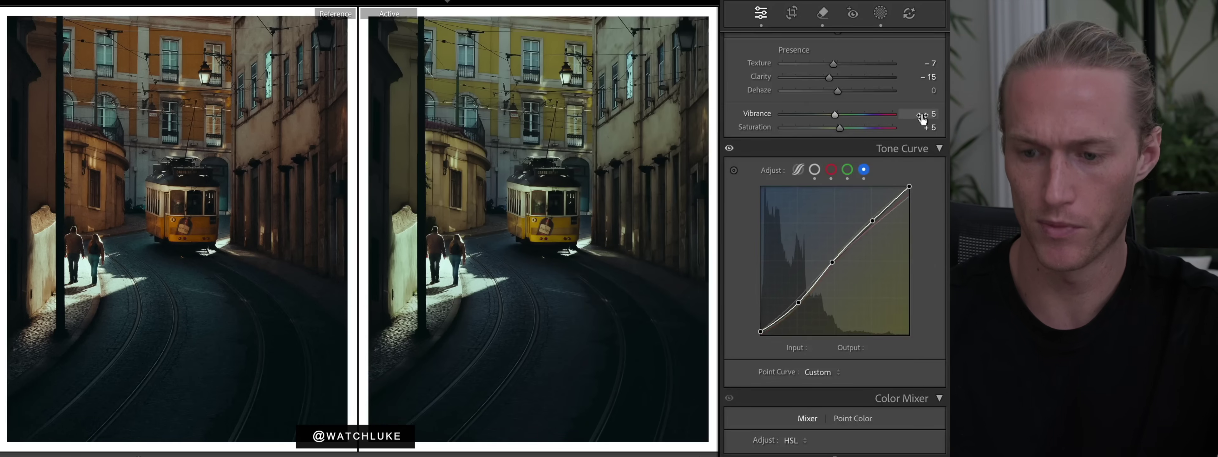
Set the Color Grading shadow saturation to 3.
scroll(931, 227, down, 5)
scroll(931, 228, down, 5)
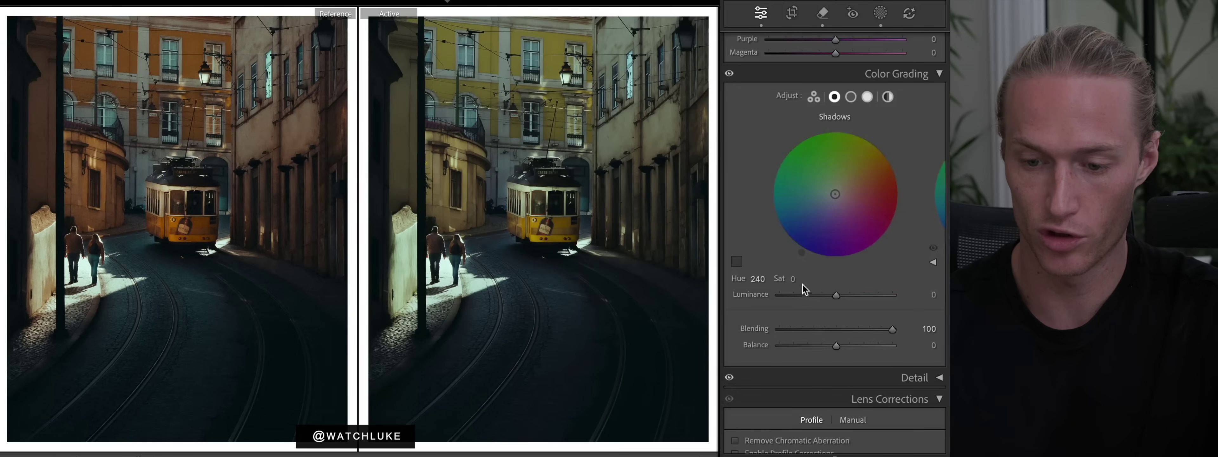
click(790, 279)
text(3)
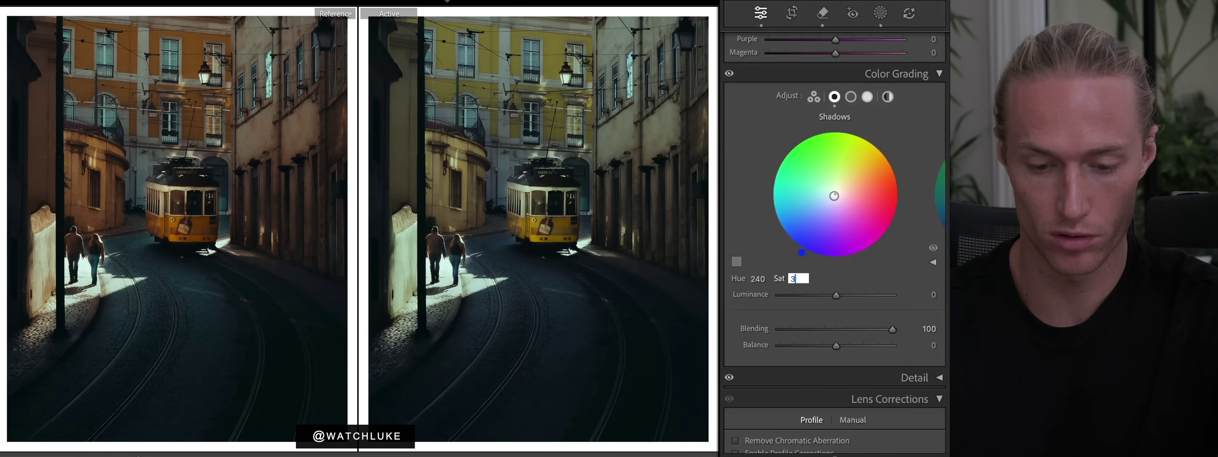
key(Return)
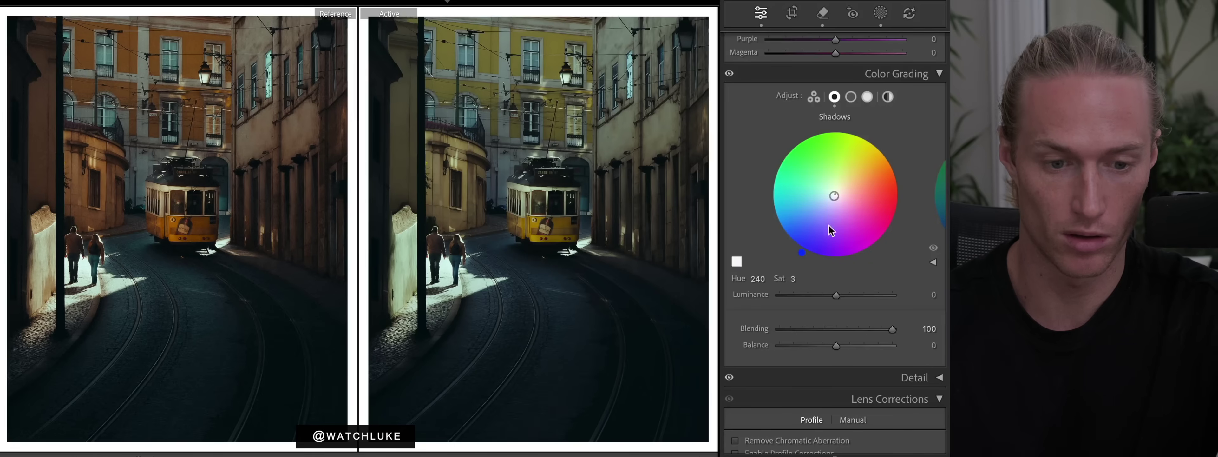
Give the Color Grading highlights Hue 46 and Saturation 5.
click(867, 97)
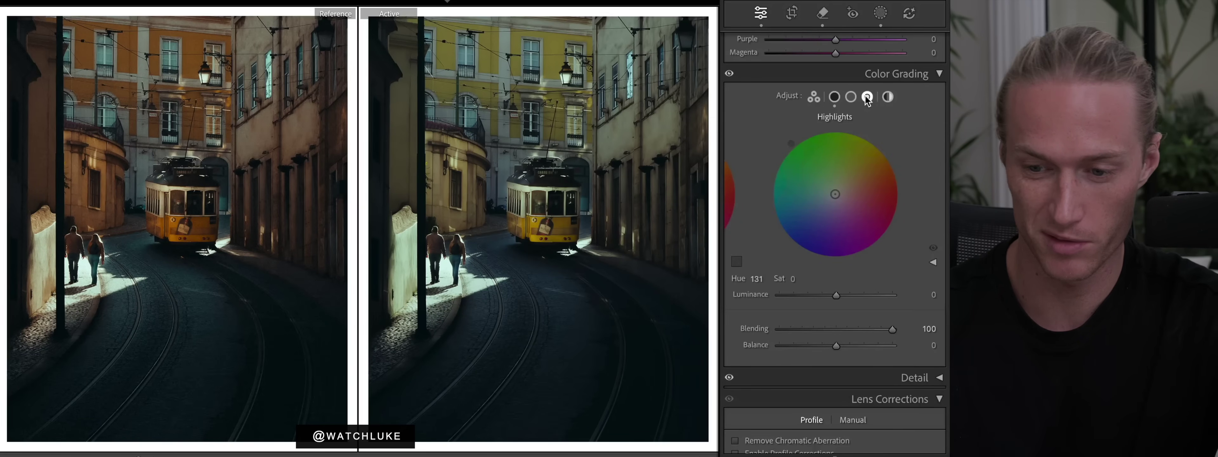
click(757, 279)
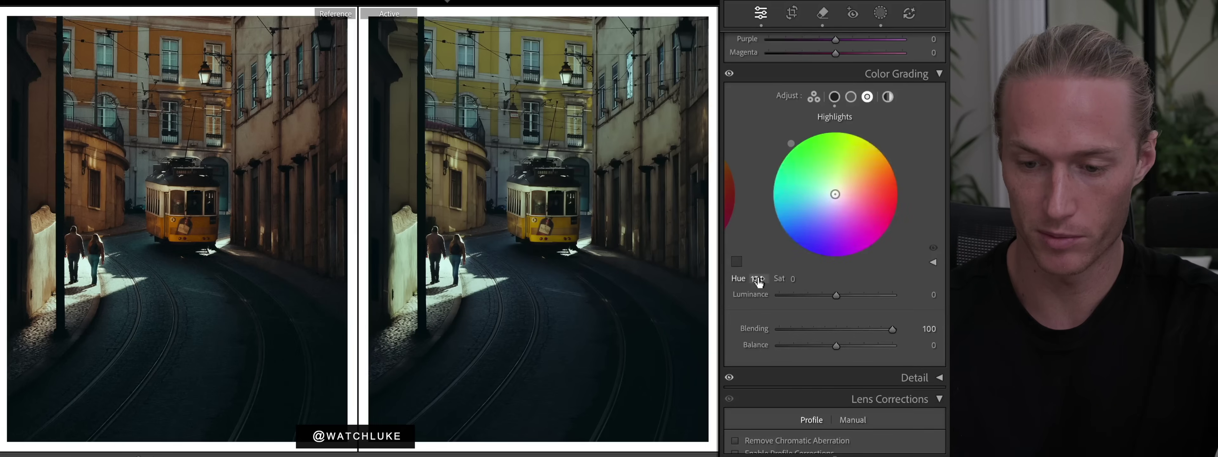
key(4)
key(6)
click(758, 278)
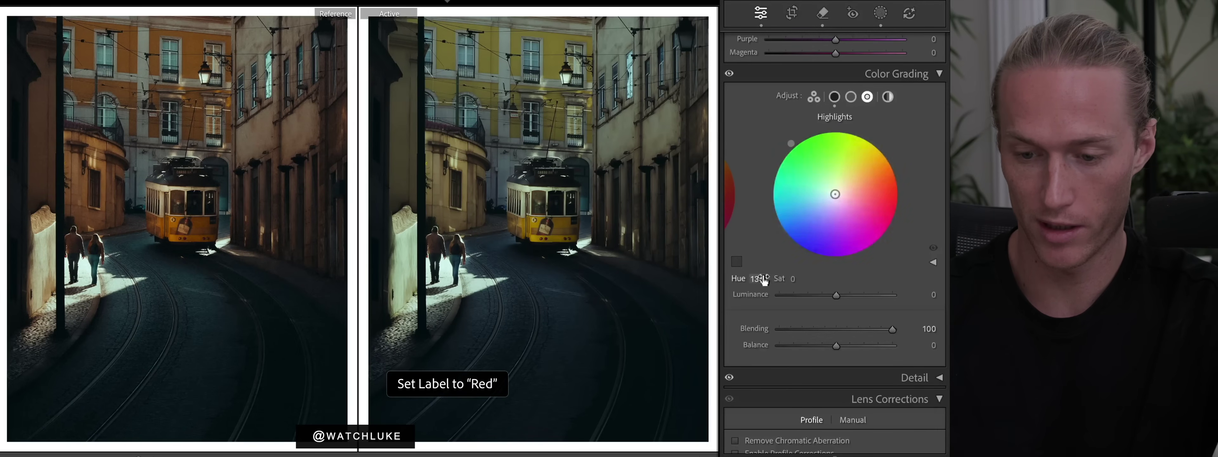
text(4)
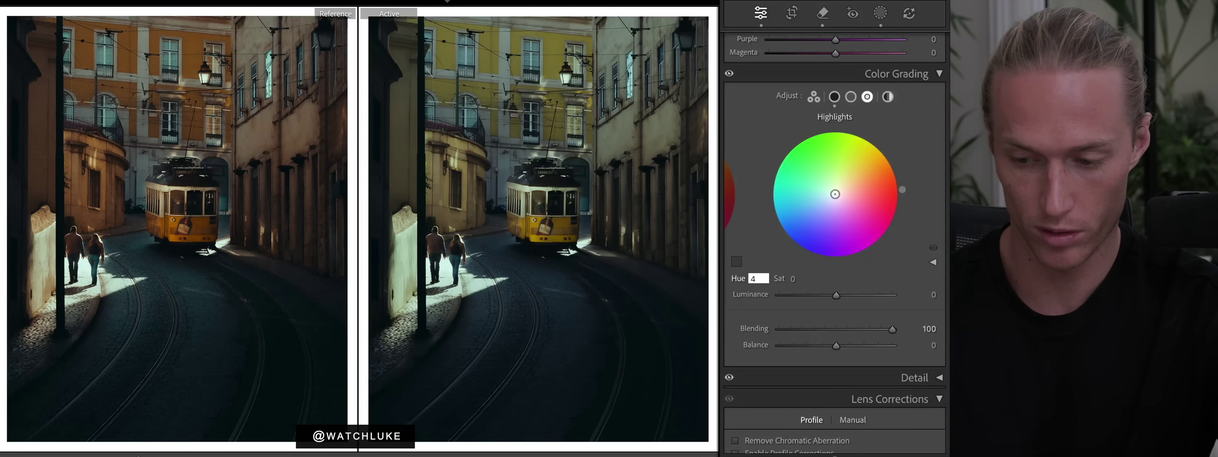
text(6)
key(Return)
click(783, 279)
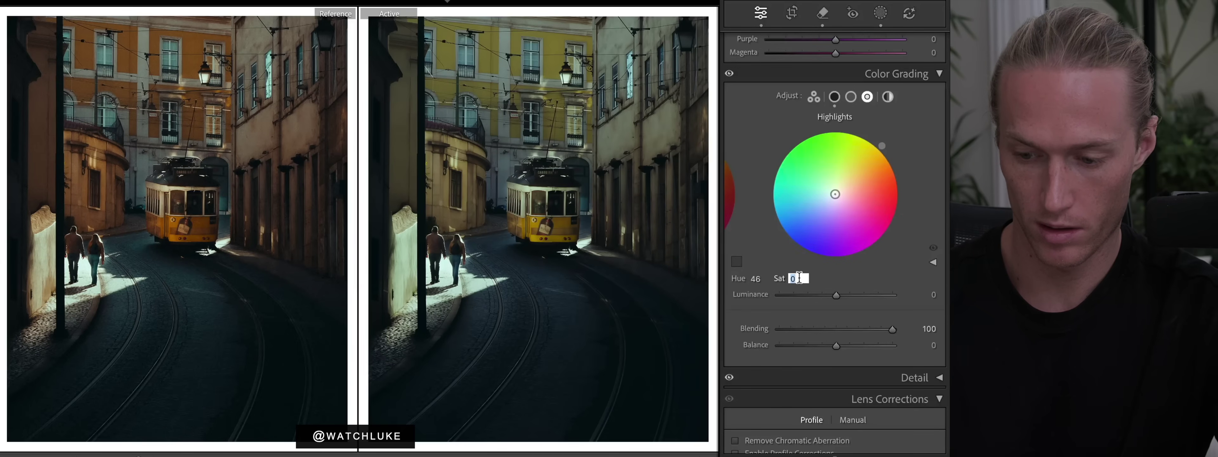
text(5)
key(Return)
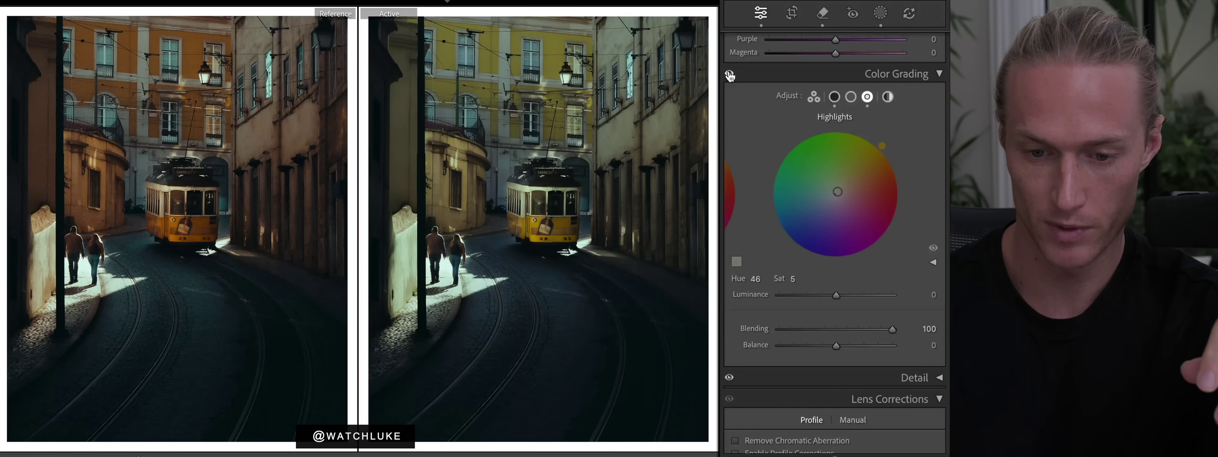
scroll(838, 109, up, 1)
Shift HSL hues to Yellow −58, Aqua +26 and Blue −31, turning the building orange.
scroll(838, 110, up, 8)
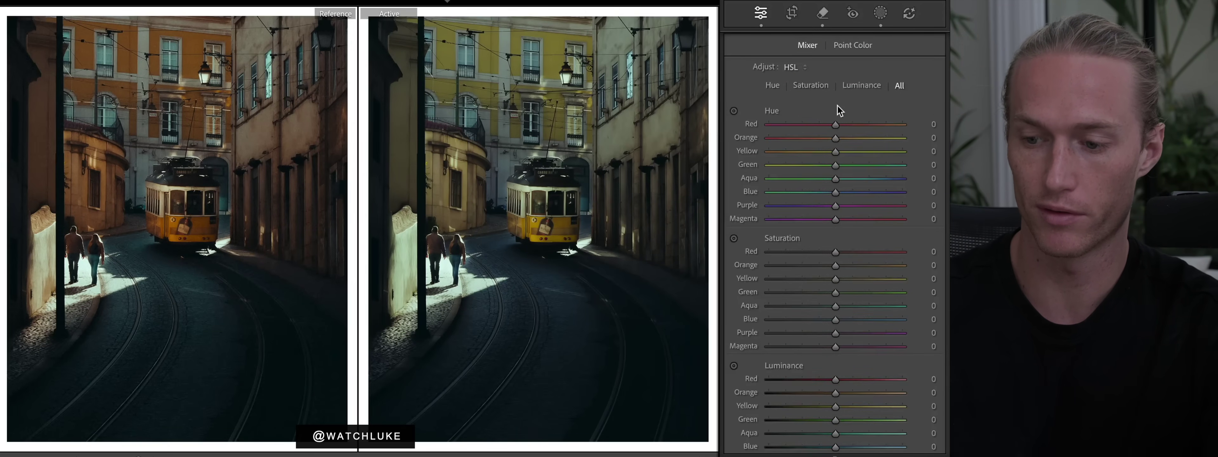
drag(796, 151, 769, 165)
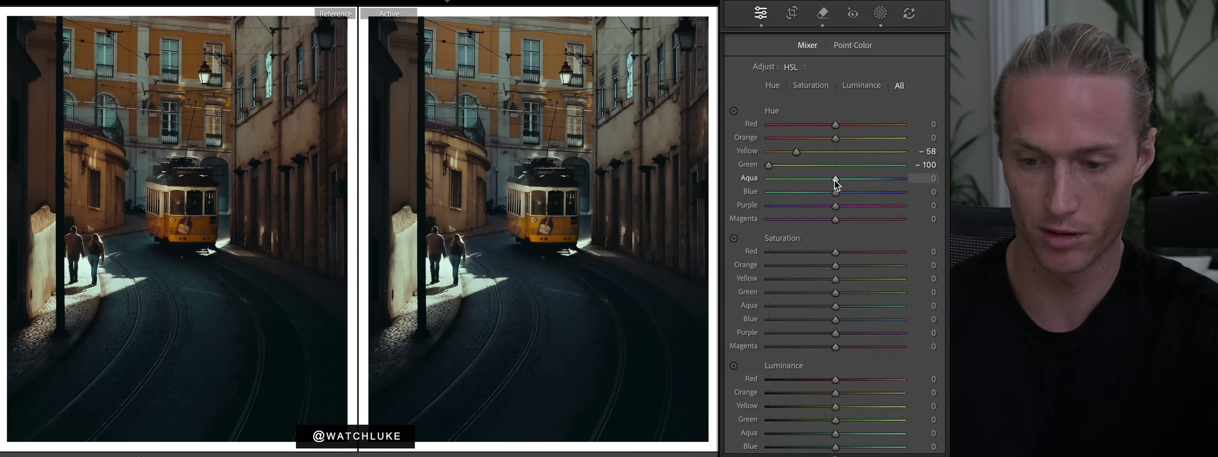
drag(835, 183, 852, 183)
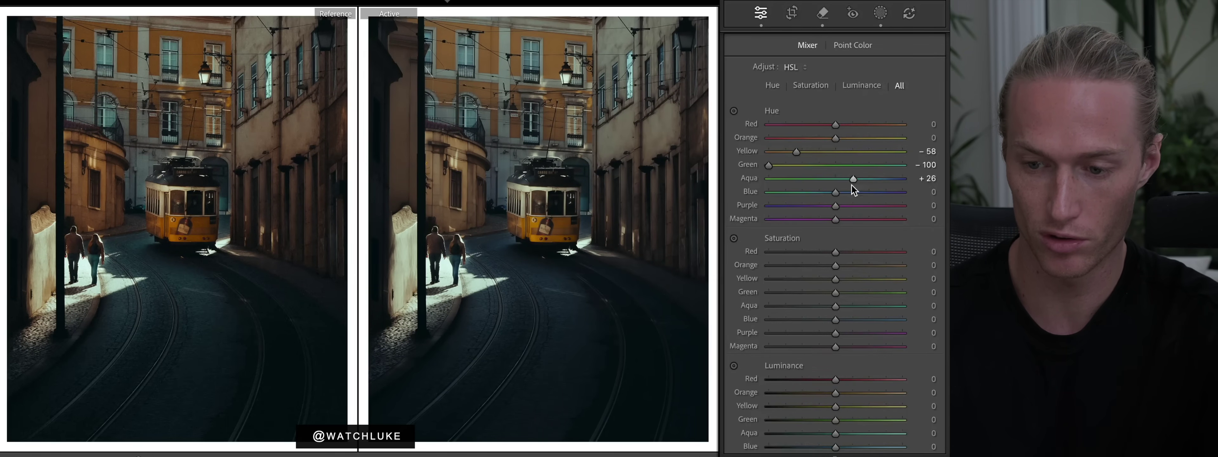
drag(836, 192, 761, 208)
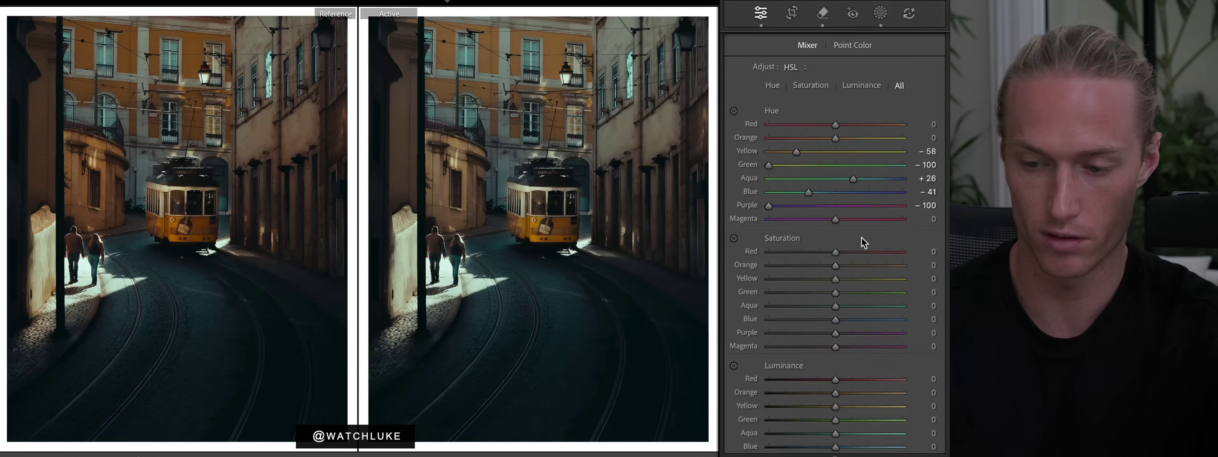
Set Blue hue −41 and saturation Red −5, Orange +55, Yellow +57, Green −73, Purple −25.
scroll(862, 237, down, 3)
drag(836, 197, 785, 254)
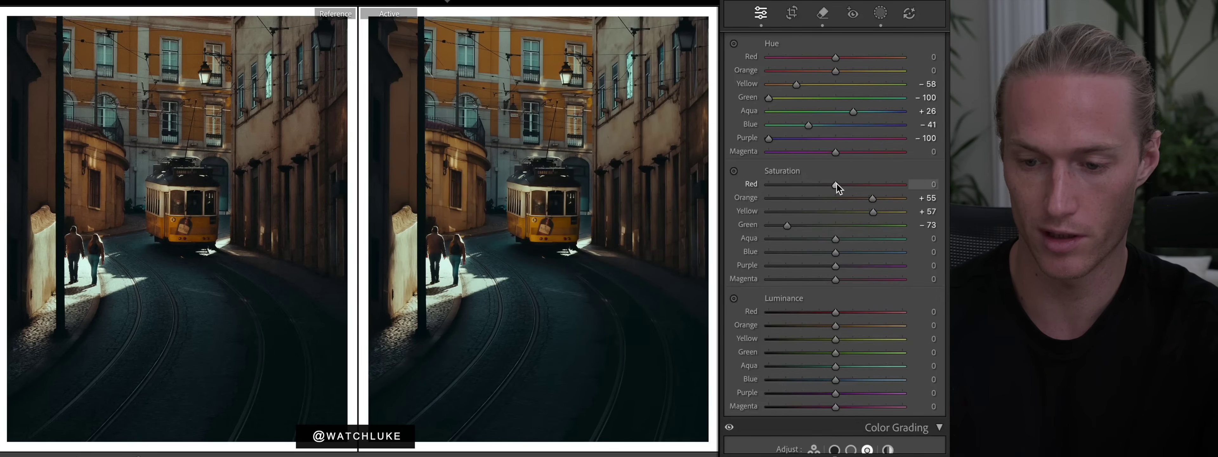
drag(835, 183, 831, 184)
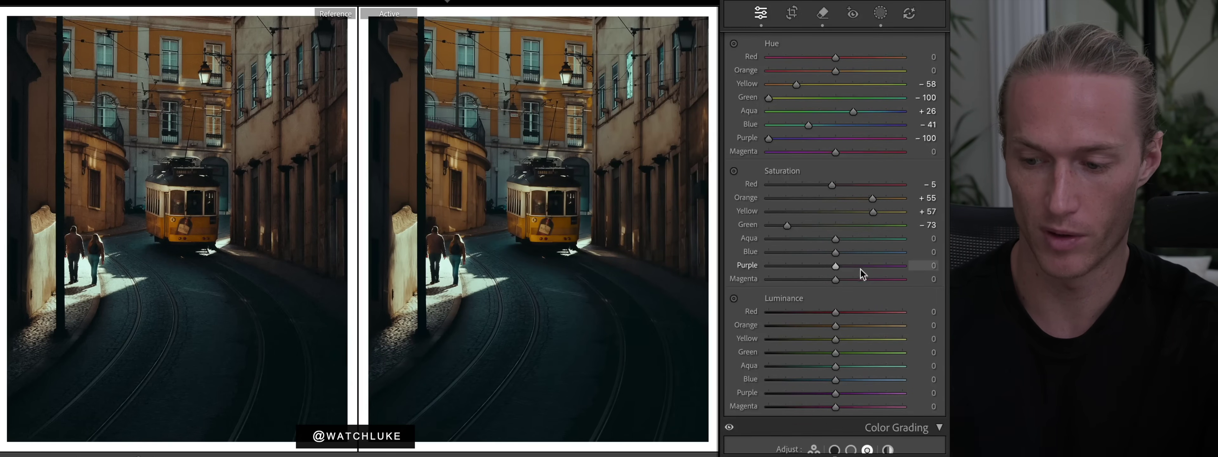
drag(835, 265, 611, 312)
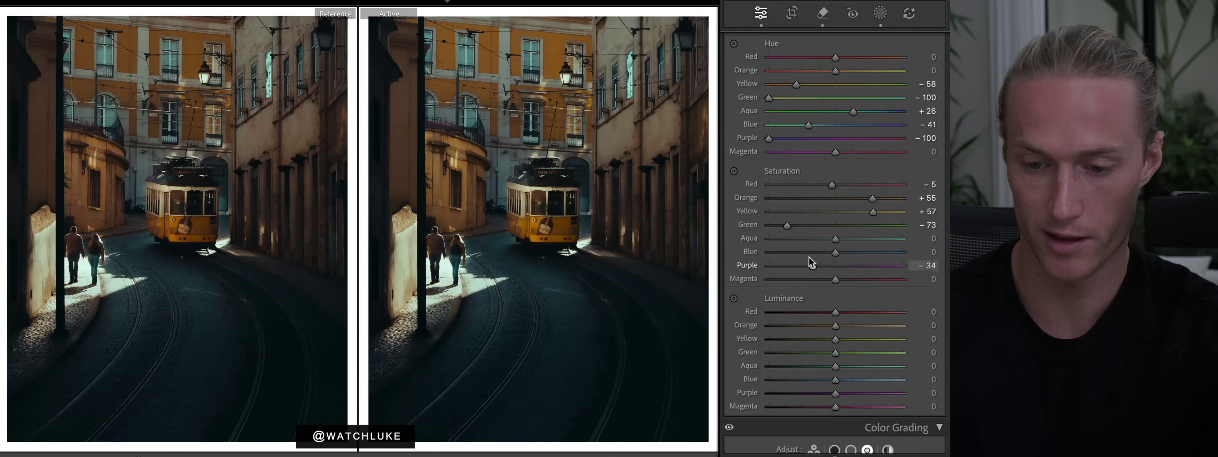
click(806, 266)
Set HSL luminance to Orange −5, Yellow −14, Aqua −5 and Blue +5.
drag(807, 261, 818, 265)
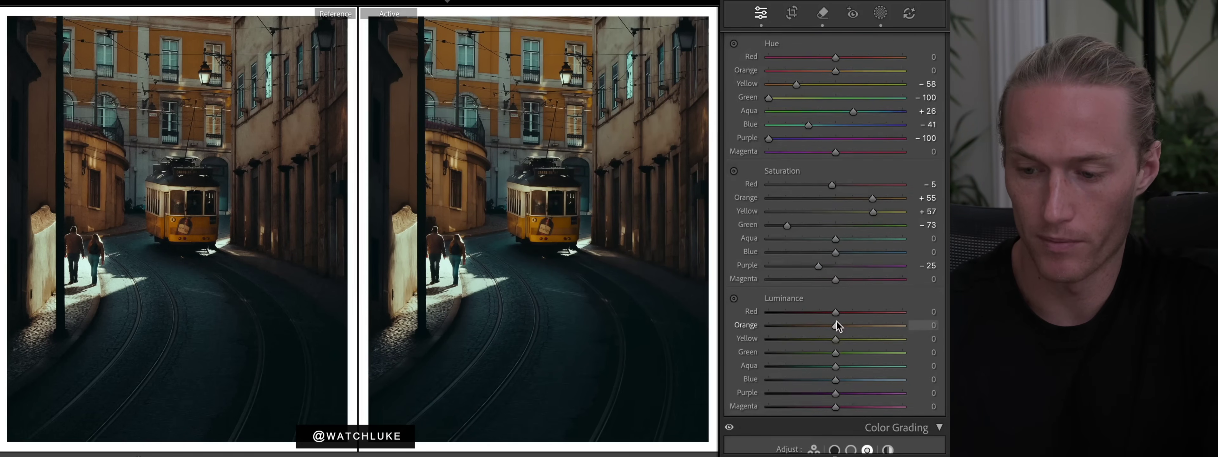
scroll(836, 325, down, 1)
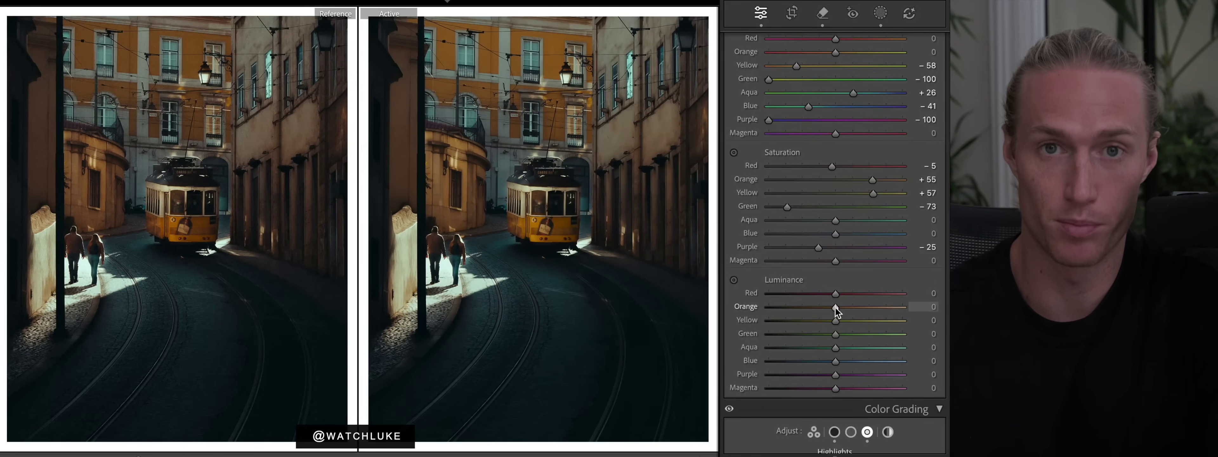
mouse_move(835, 307)
mouse_down()
mouse_move(782, 308)
mouse_move(846, 309)
mouse_move(821, 308)
mouse_move(831, 307)
mouse_up()
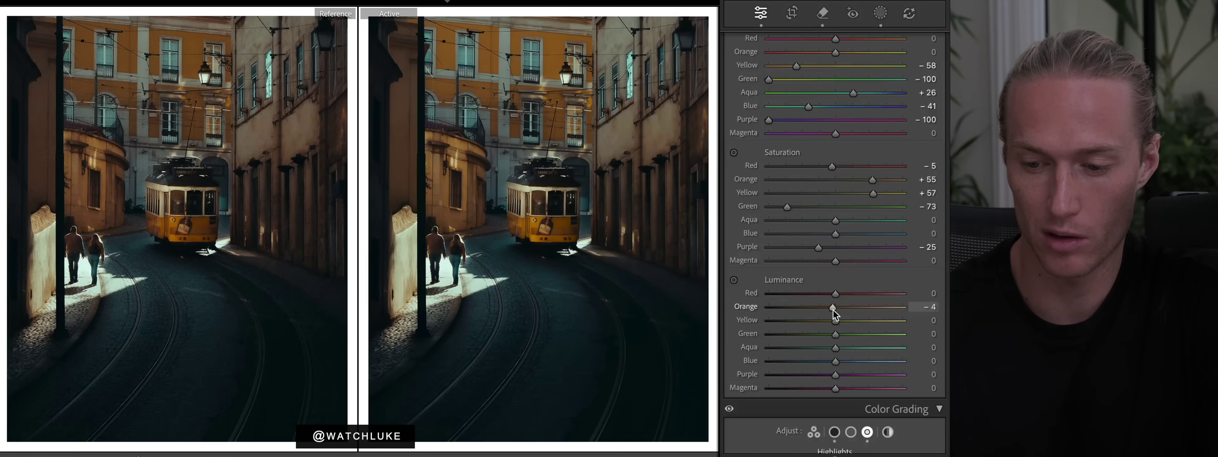
drag(833, 310, 833, 309)
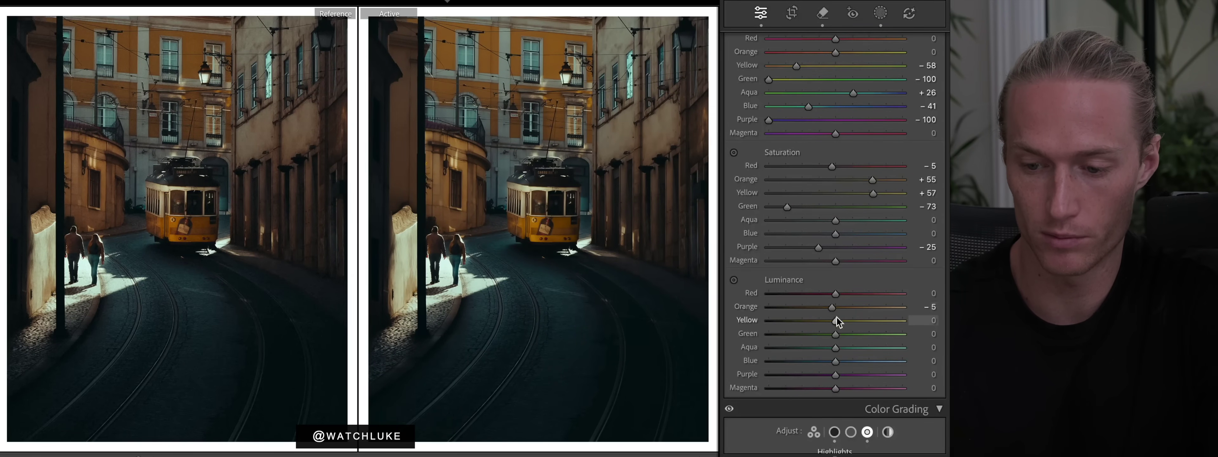
mouse_move(836, 320)
mouse_down()
mouse_move(869, 322)
mouse_move(823, 320)
mouse_up()
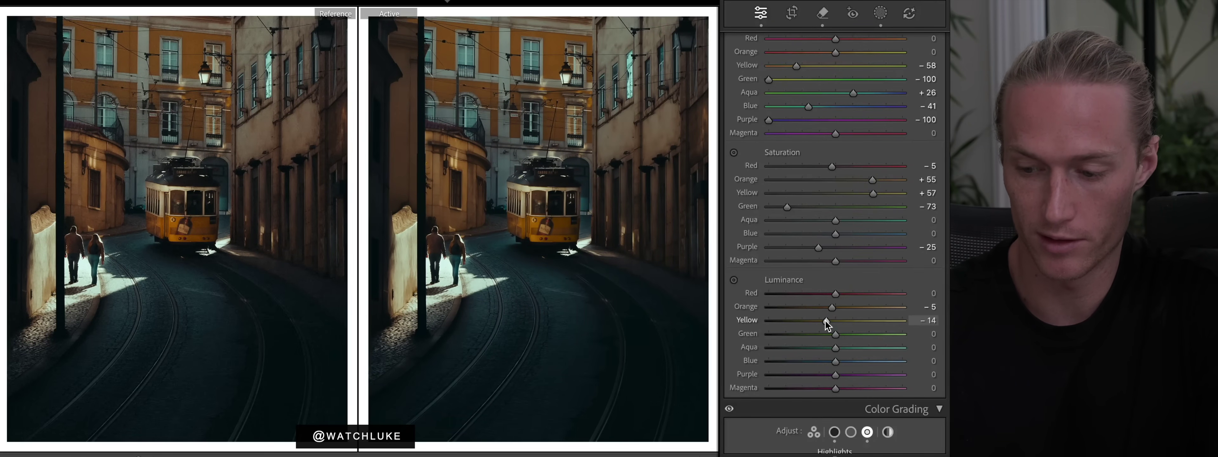
drag(836, 361, 993, 369)
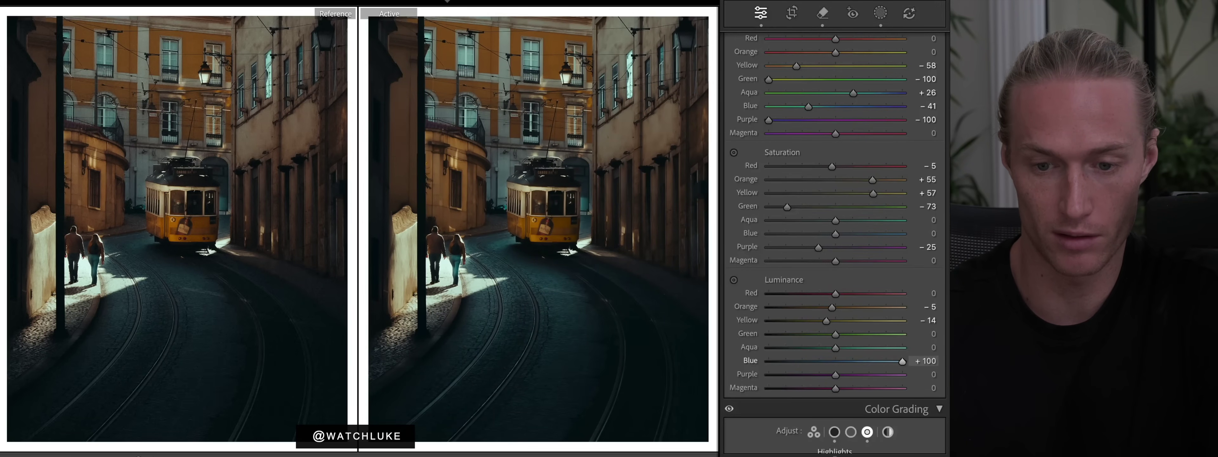
drag(928, 386, 833, 353)
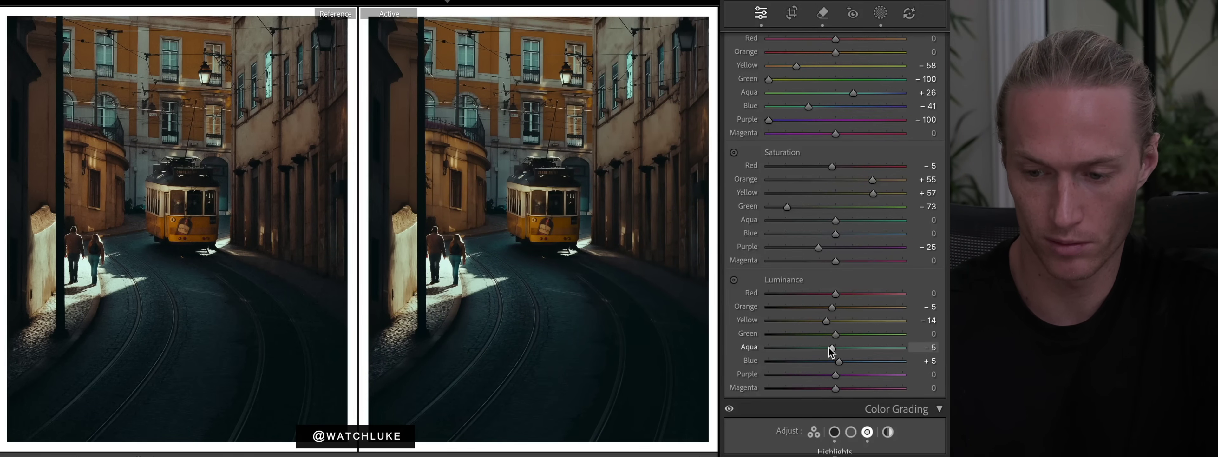
Shift the red, green and blue primary hues slightly in Calibration.
scroll(833, 350, down, 15)
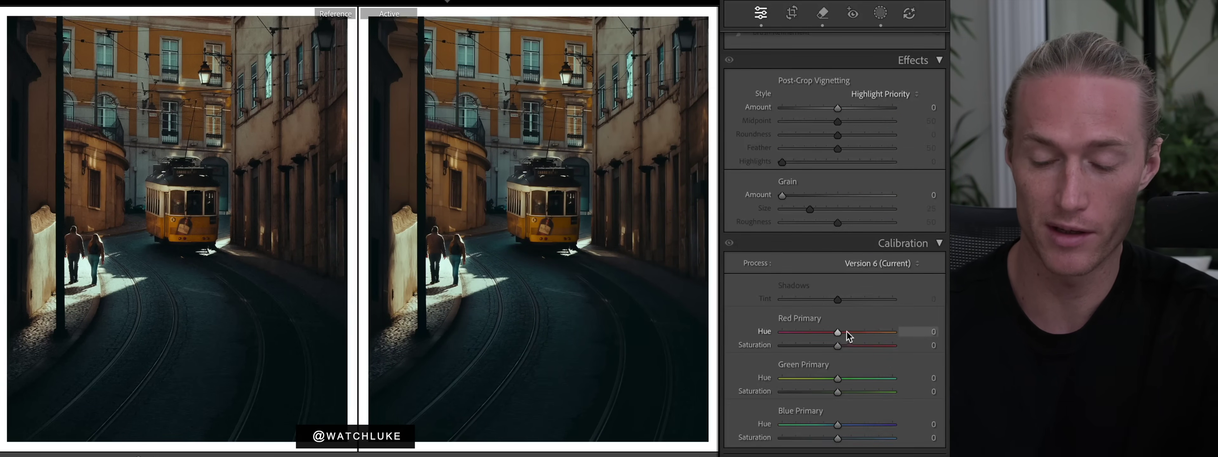
drag(842, 335, 836, 345)
drag(837, 377, 835, 377)
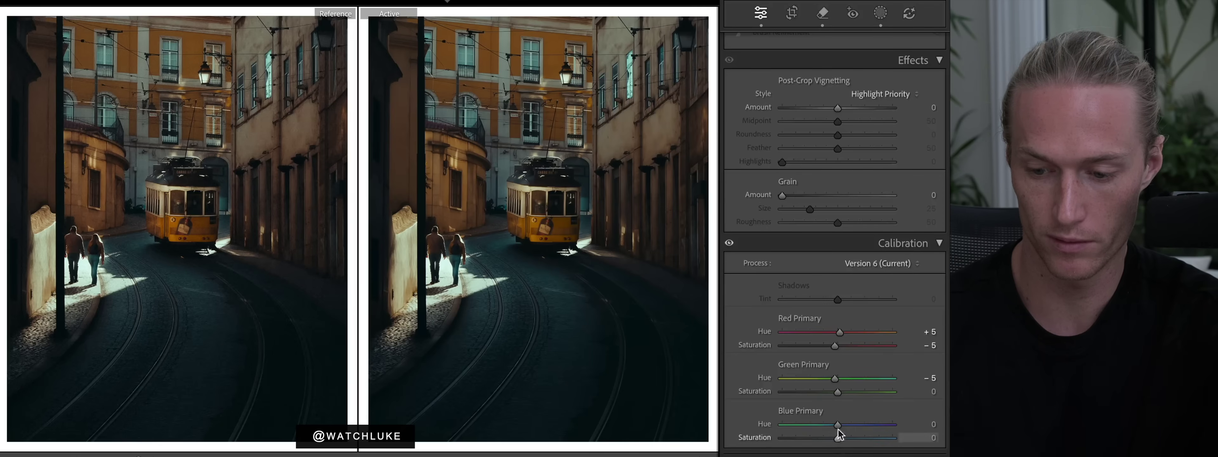
mouse_move(839, 427)
mouse_down()
mouse_move(854, 428)
mouse_move(811, 429)
mouse_move(835, 426)
mouse_move(833, 442)
mouse_up()
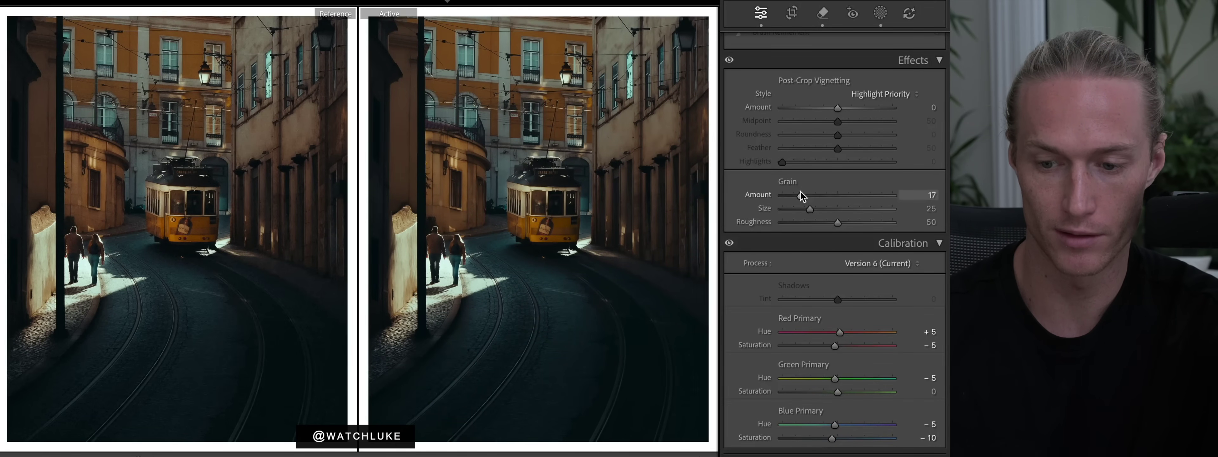
Add grain Amount 20 and Roughness 70 and a −6 vignette, then show the masks.
drag(800, 191, 804, 190)
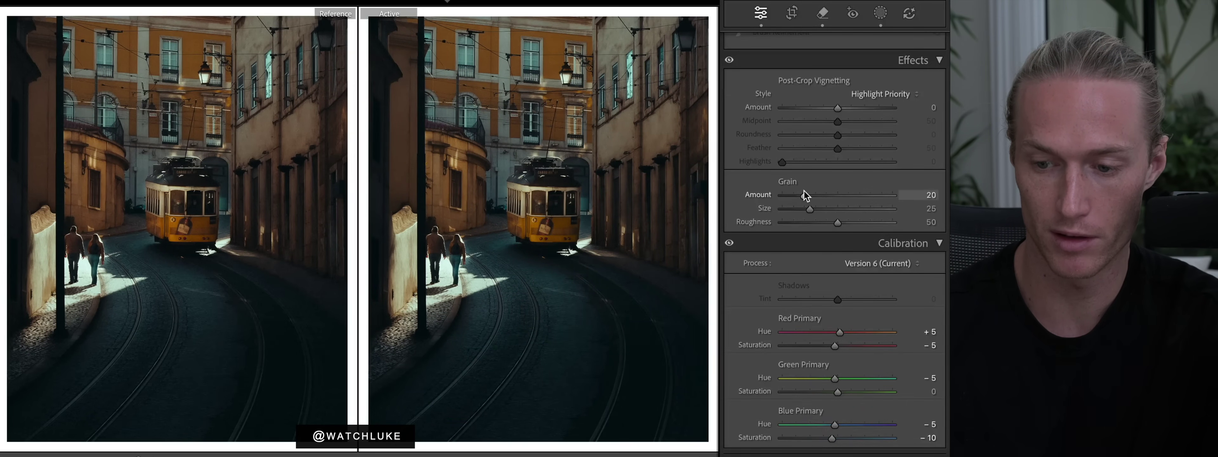
drag(838, 223, 864, 227)
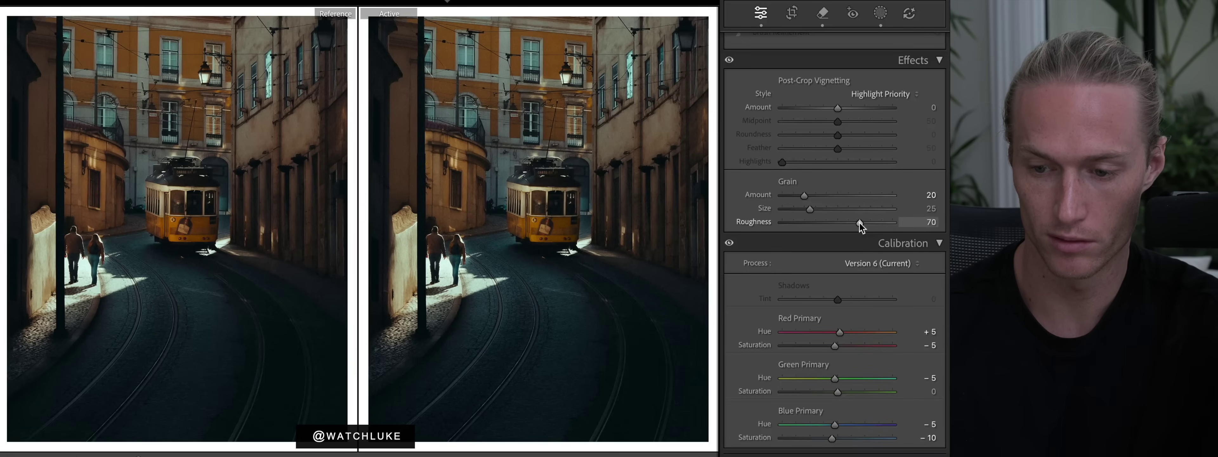
scroll(858, 213, up, 4)
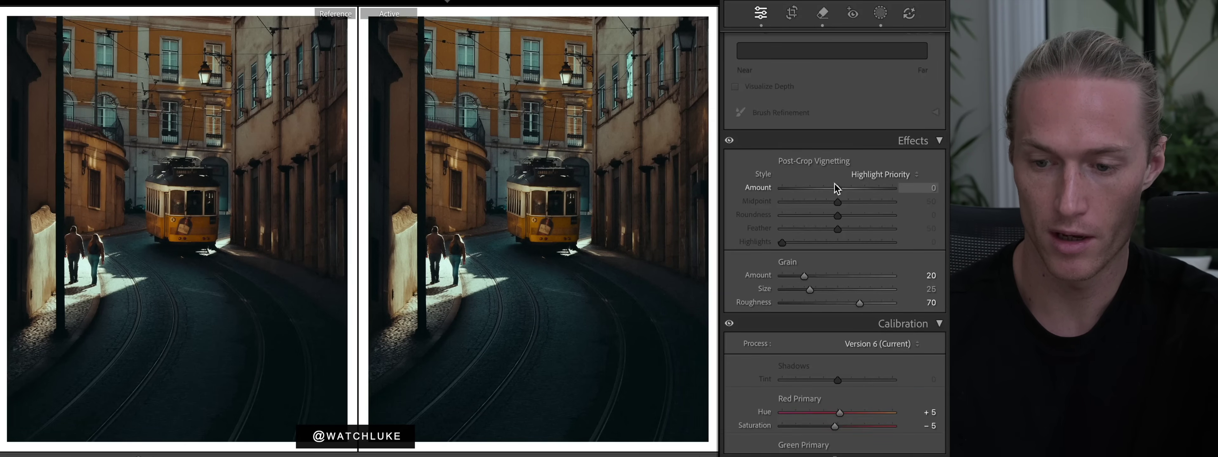
drag(835, 187, 832, 189)
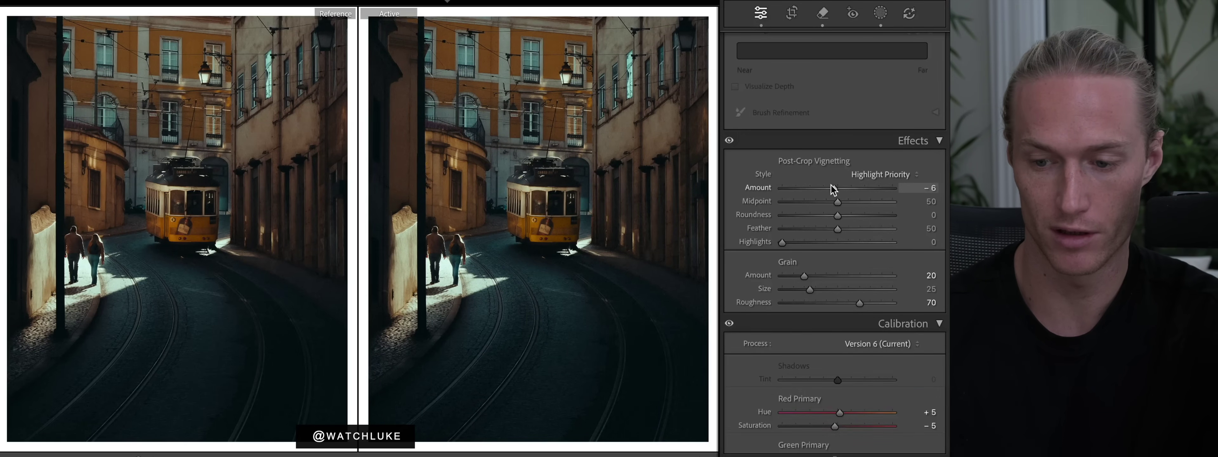
scroll(832, 189, up, 1)
click(881, 14)
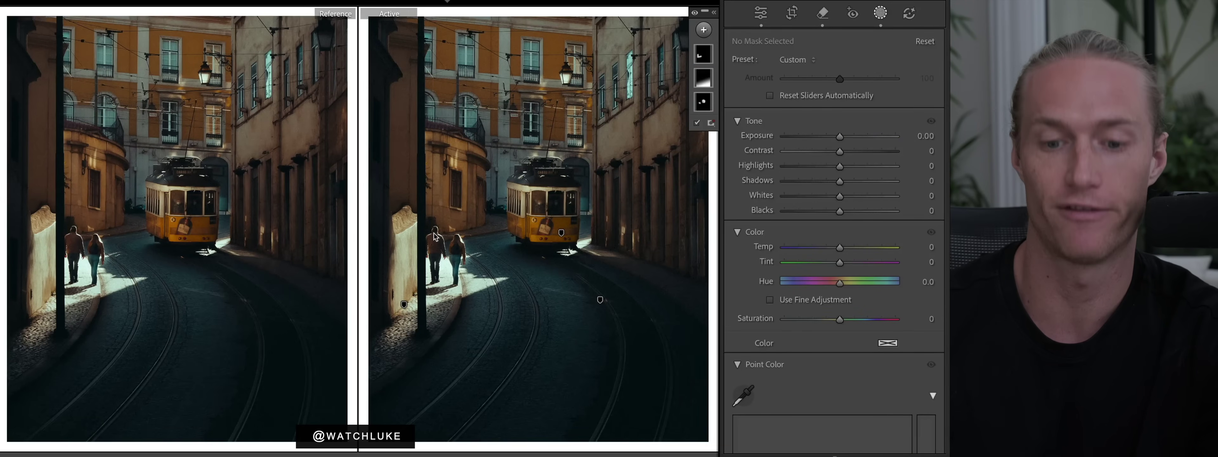
Toggle the mask adjustments off and on repeatedly to compare the road with and without them.
click(694, 13)
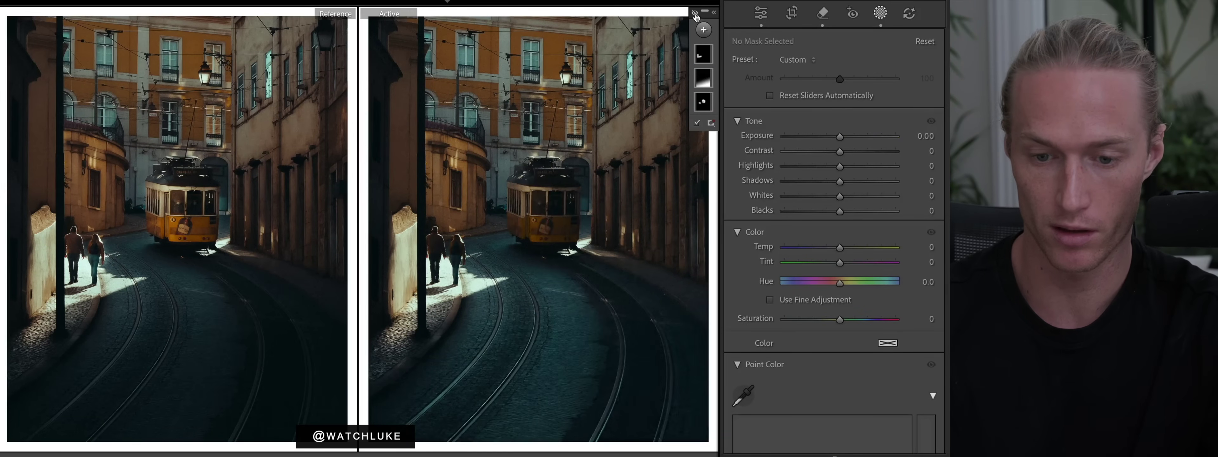
click(695, 14)
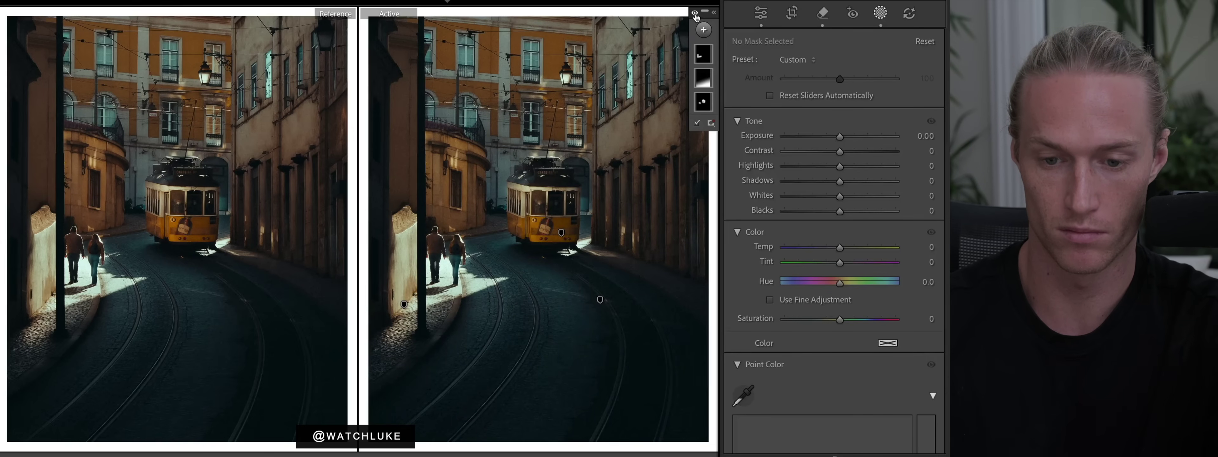
click(695, 13)
click(695, 14)
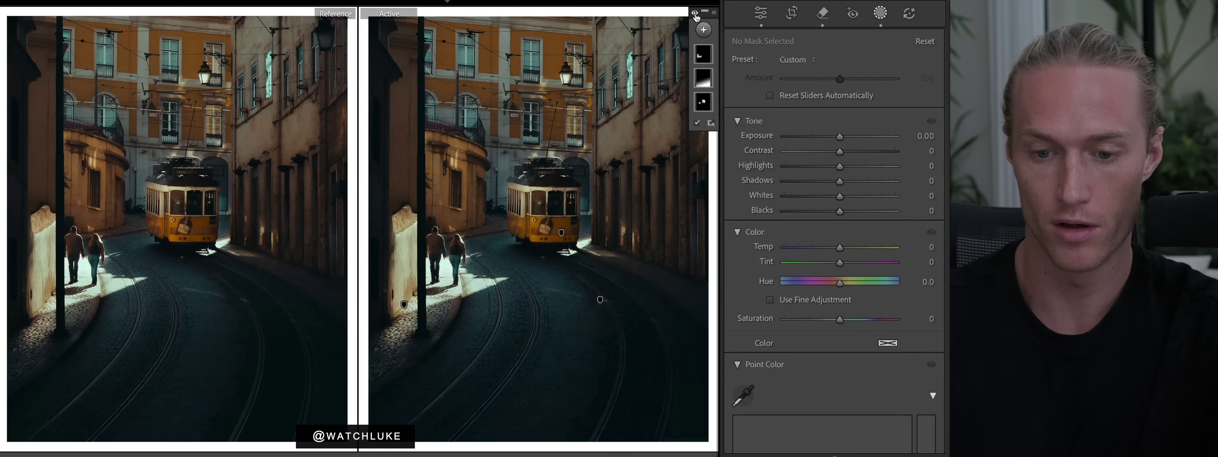
click(695, 13)
click(695, 13)
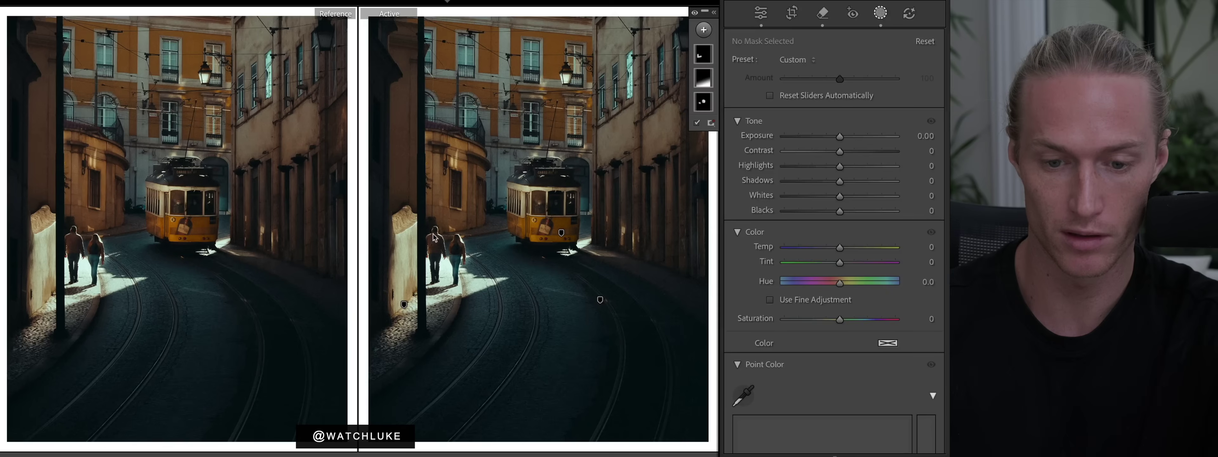
click(696, 12)
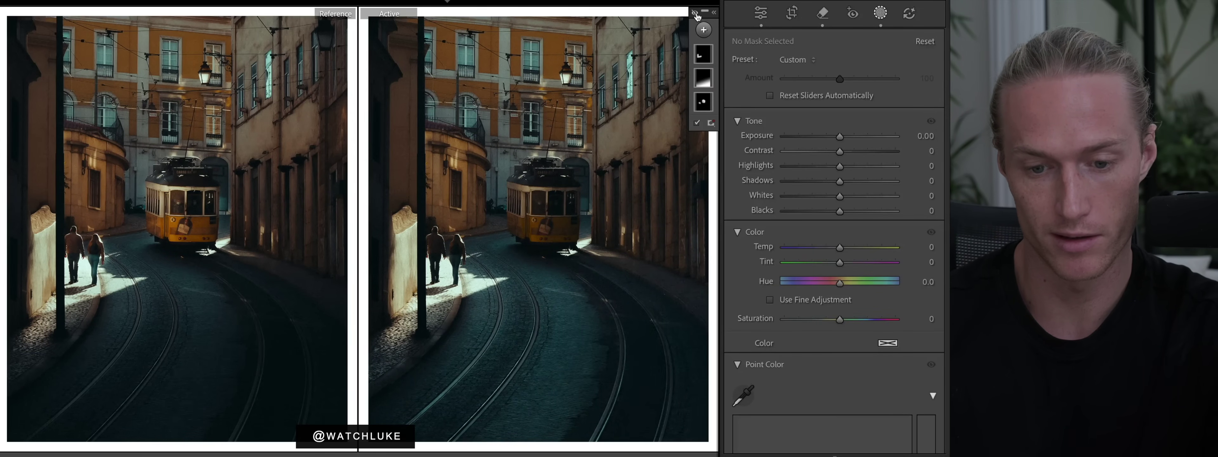
click(695, 13)
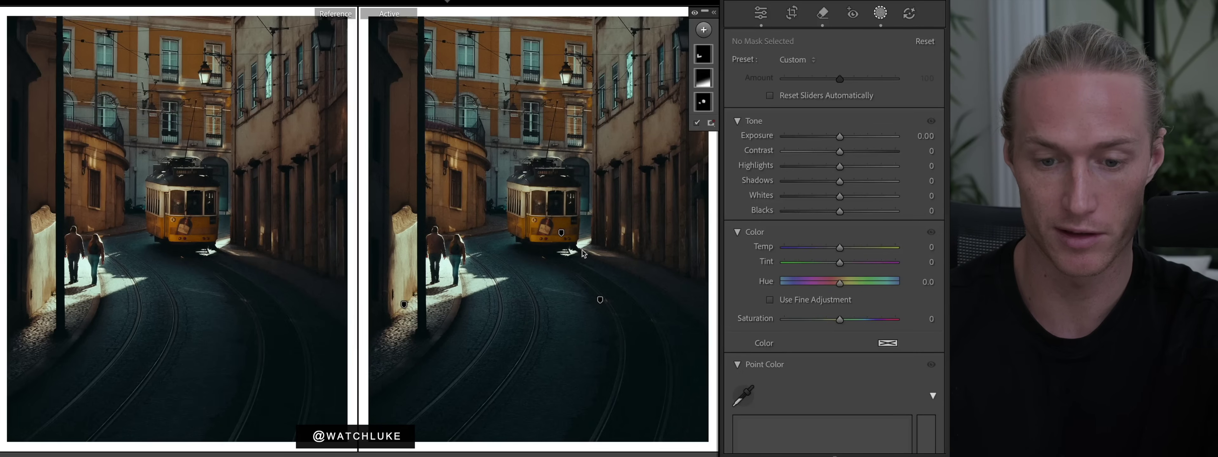
click(695, 14)
click(695, 14)
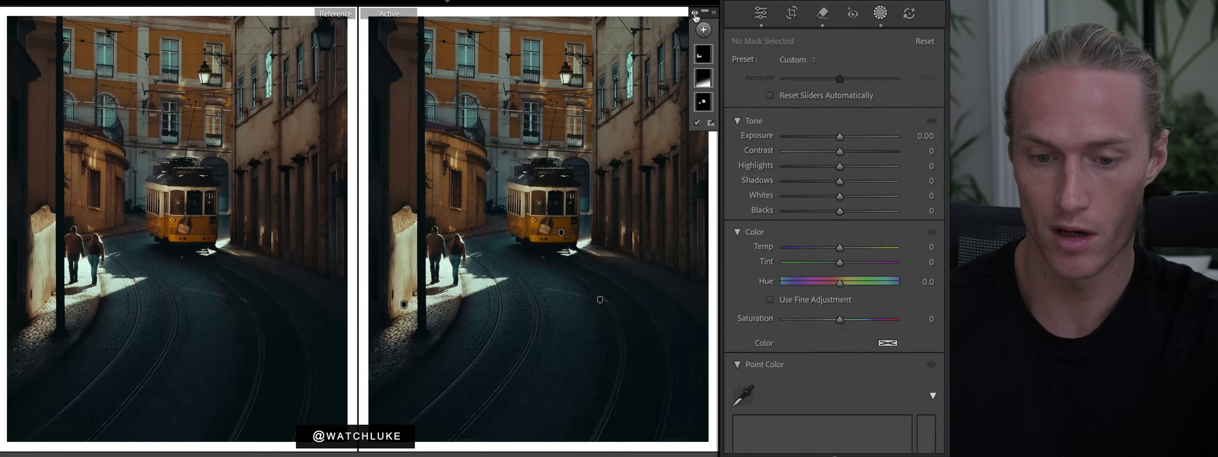
Select Mask 3 and darken it to Exposure −0.26.
click(404, 305)
mouse_move(840, 243)
mouse_down()
mouse_move(858, 246)
mouse_move(792, 248)
mouse_up()
key(ctrl+z)
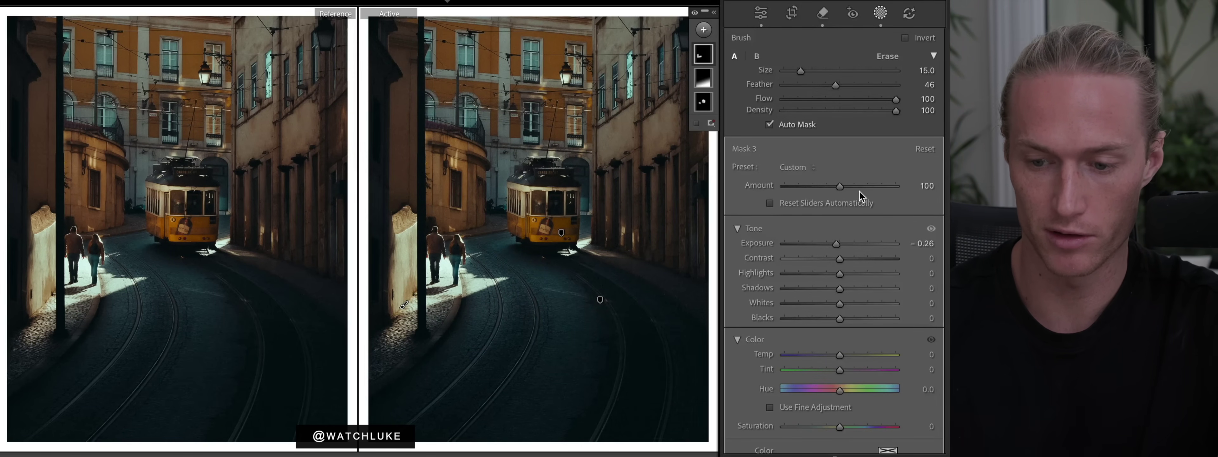
Try exposure and shadows tweaks on the road gradient Mask 2, undoing both.
click(704, 78)
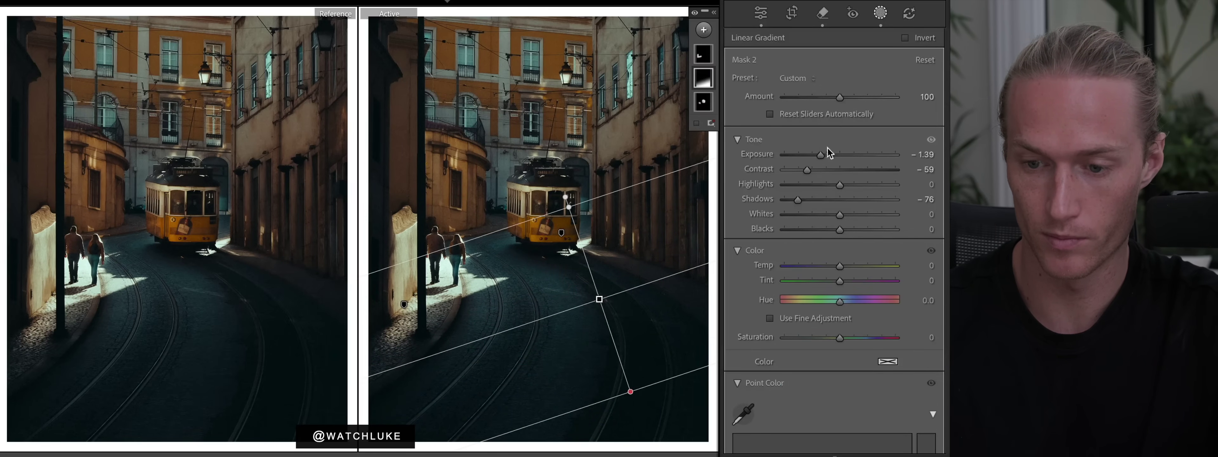
drag(822, 155, 758, 176)
key(ctrl+z)
key(ctrl+z)
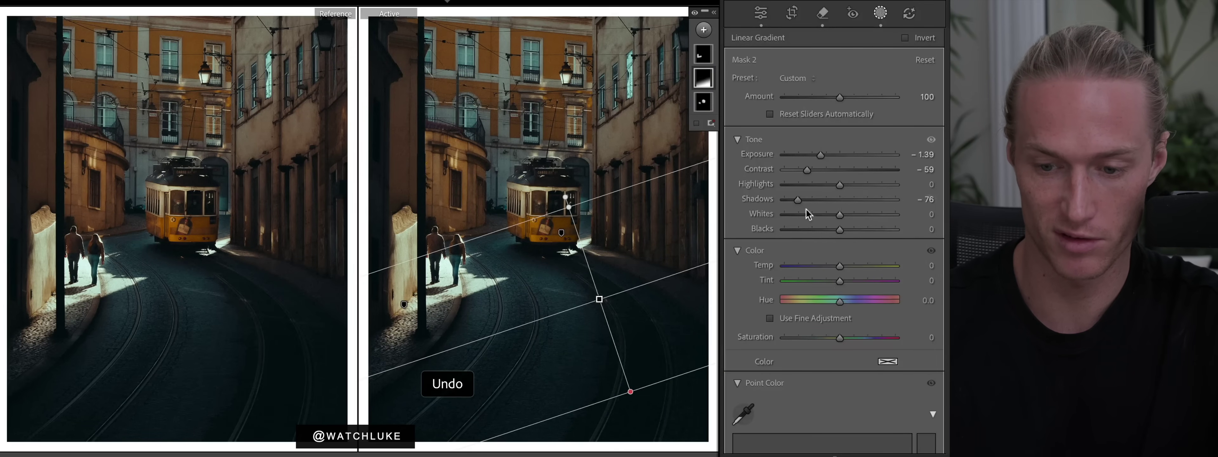
drag(799, 199, 747, 203)
key(ctrl+z)
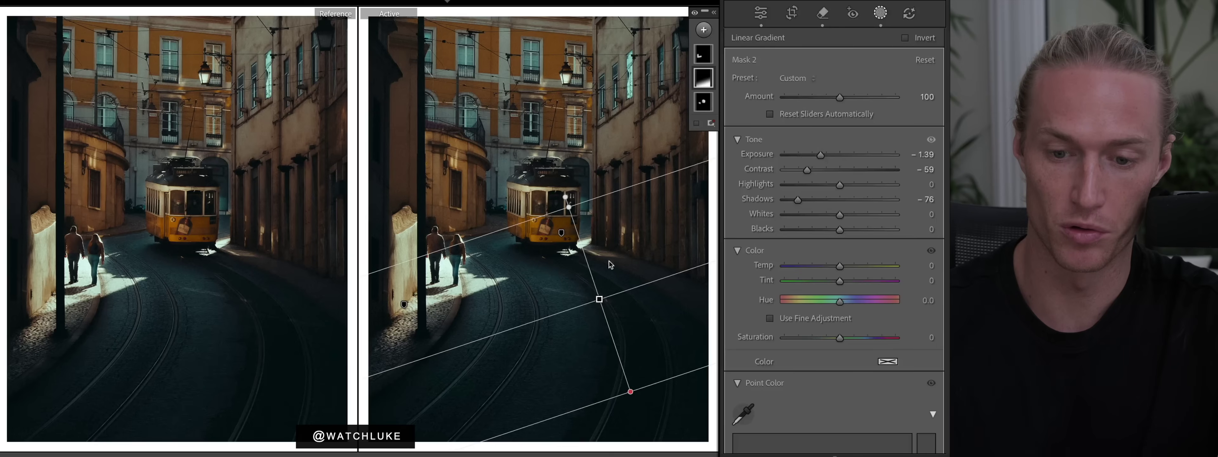
Try an exposure tweak on the tram brush mask, undo it, and switch to the Remove tools.
click(561, 232)
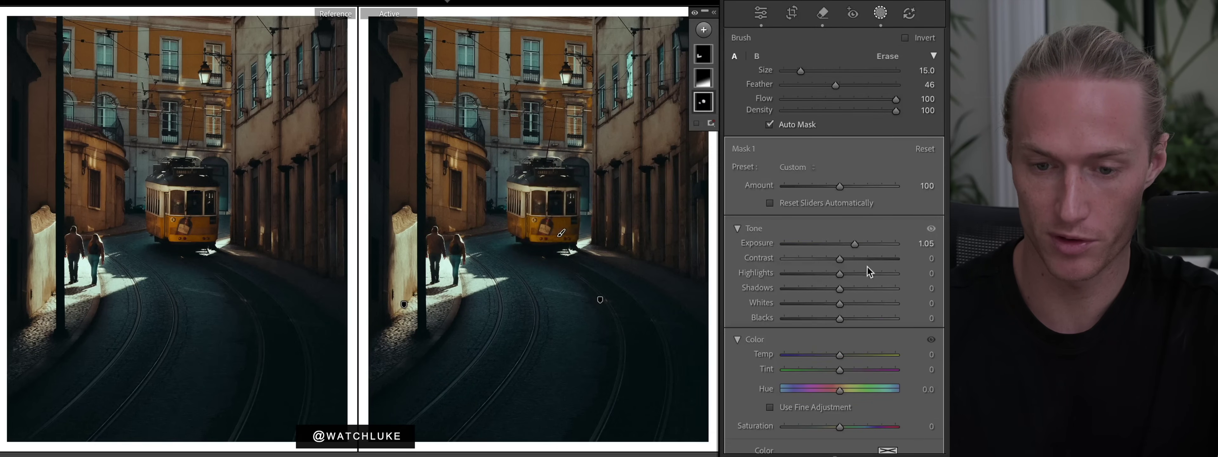
mouse_move(855, 243)
mouse_down()
mouse_move(818, 243)
mouse_move(862, 244)
mouse_up()
key(ctrl+z)
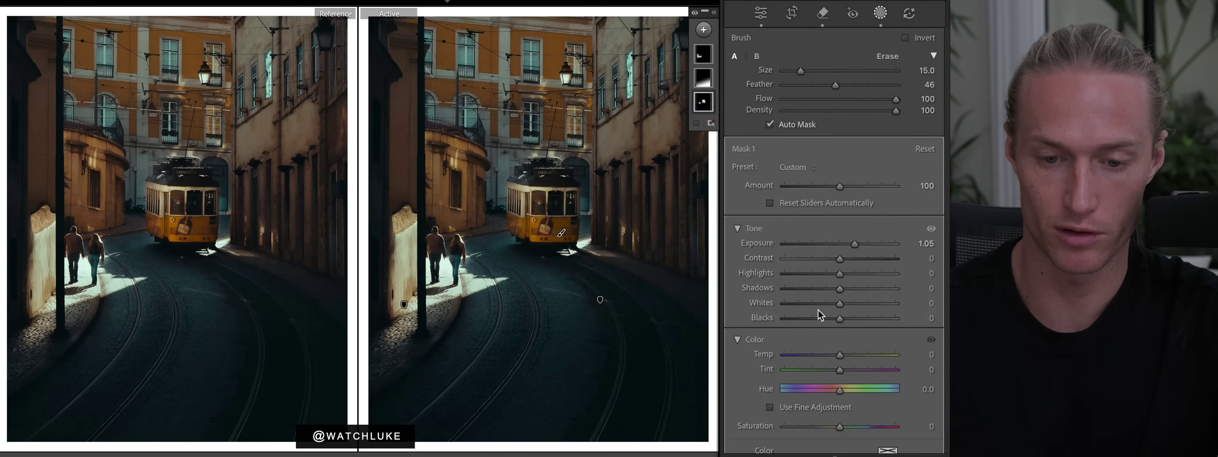
scroll(819, 310, down, 3)
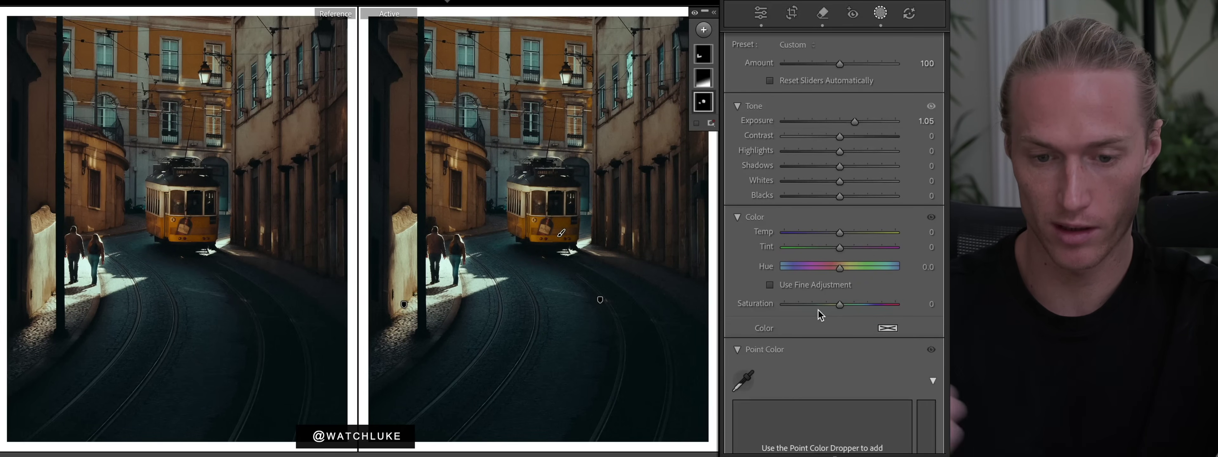
key(q)
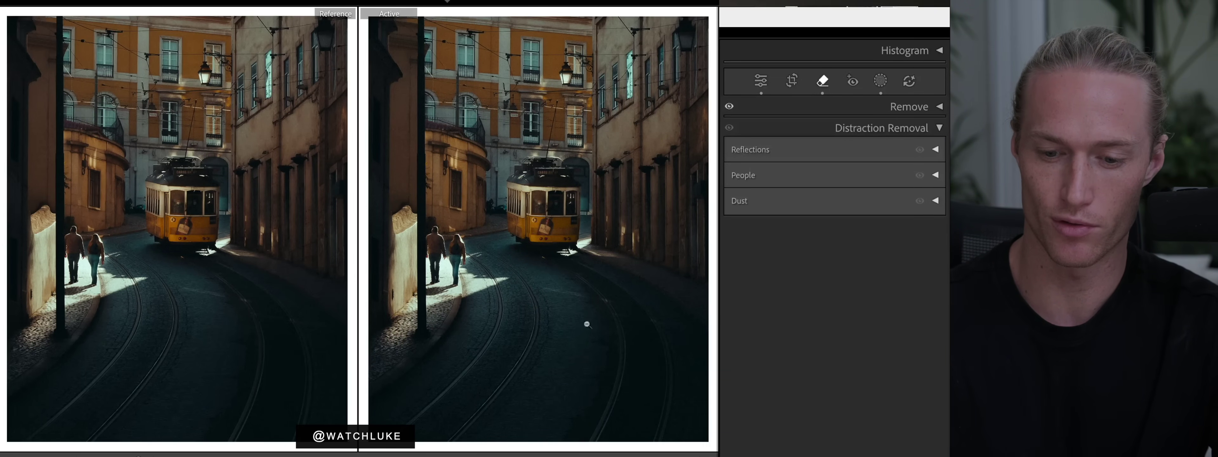
Toggle the cleanup edits off and on to compare the removed marks.
click(729, 107)
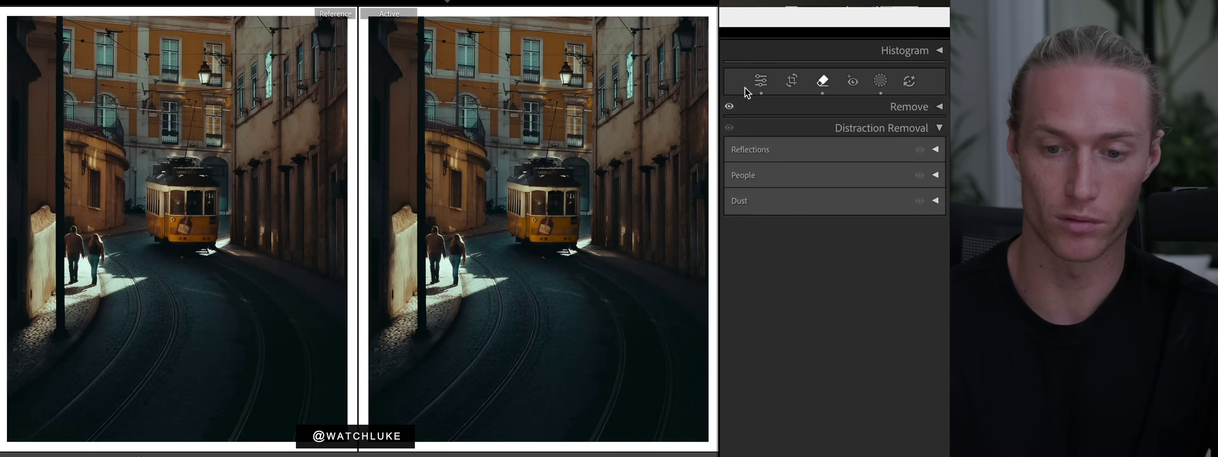
click(731, 107)
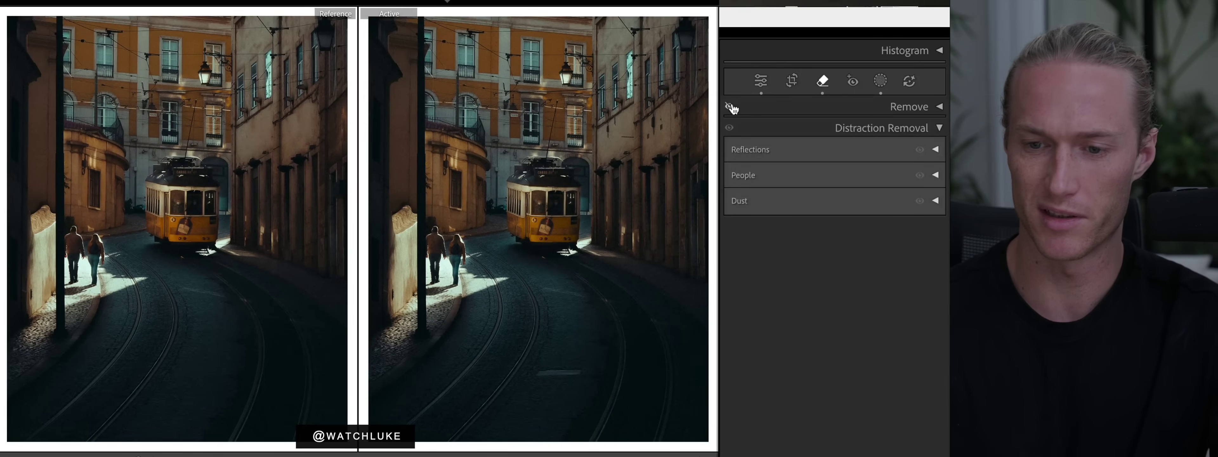
click(731, 107)
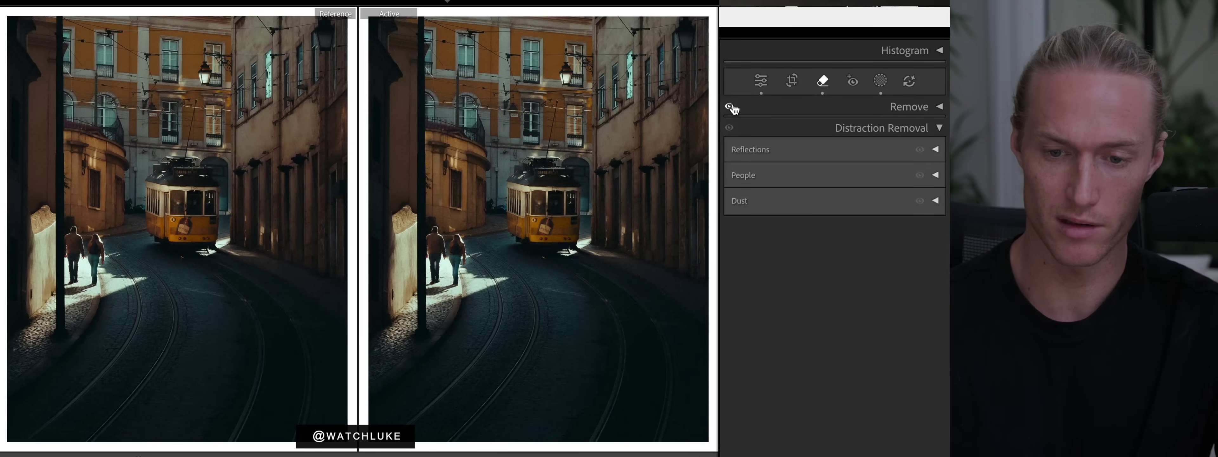
click(730, 106)
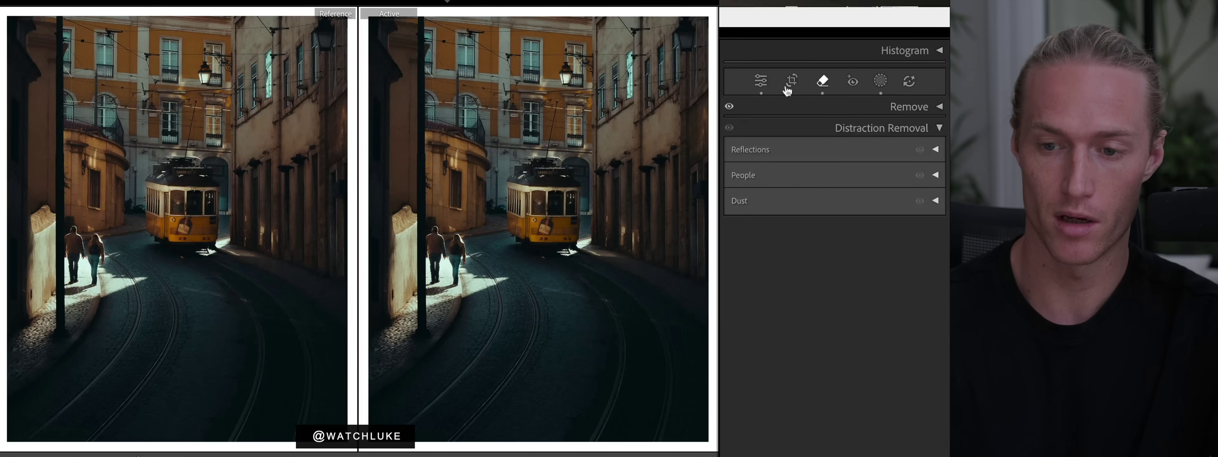
Clone out the small road spot in front of the tram, then return to the Edit panel.
click(823, 85)
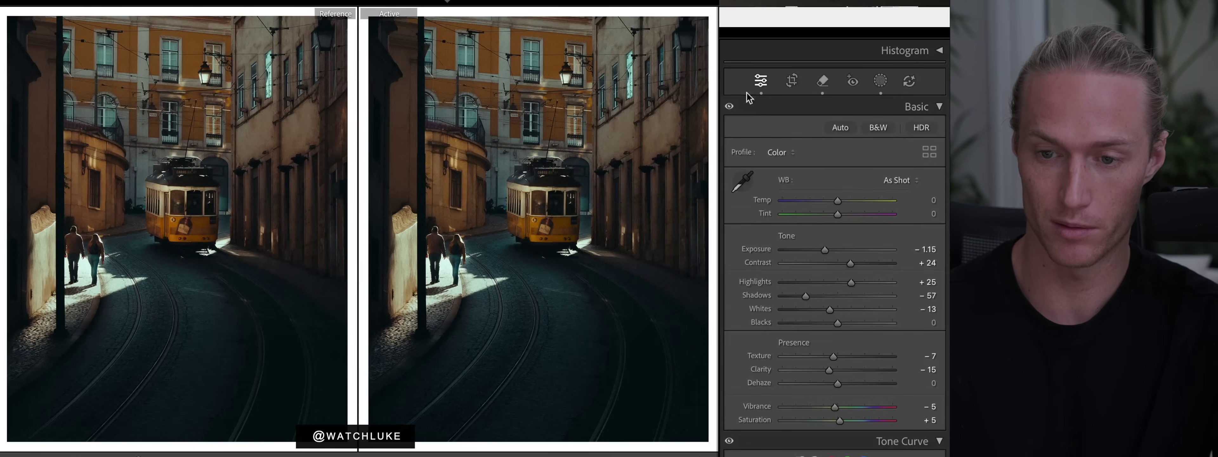
key(q)
click(809, 130)
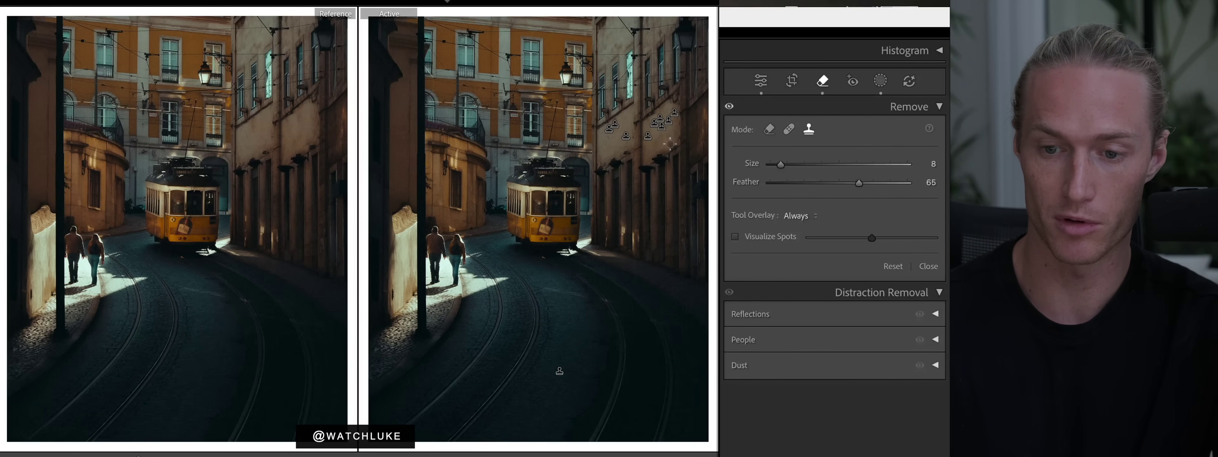
click(543, 257)
key(Escape)
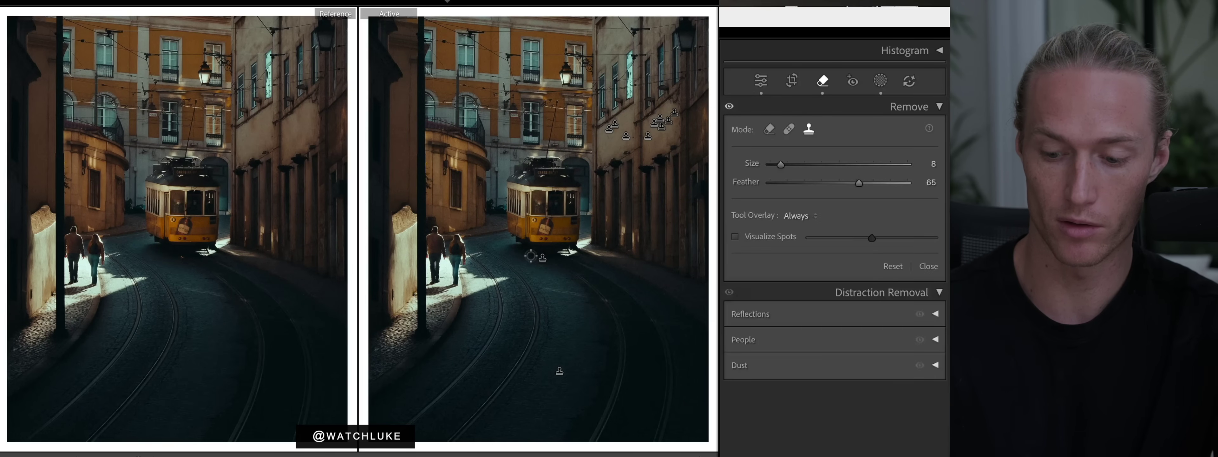
key(k)
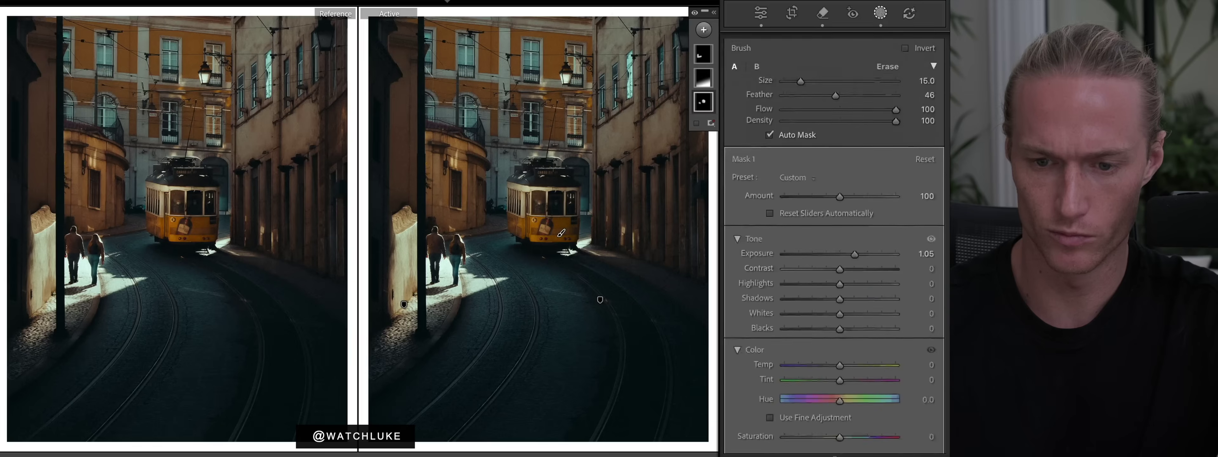
click(880, 16)
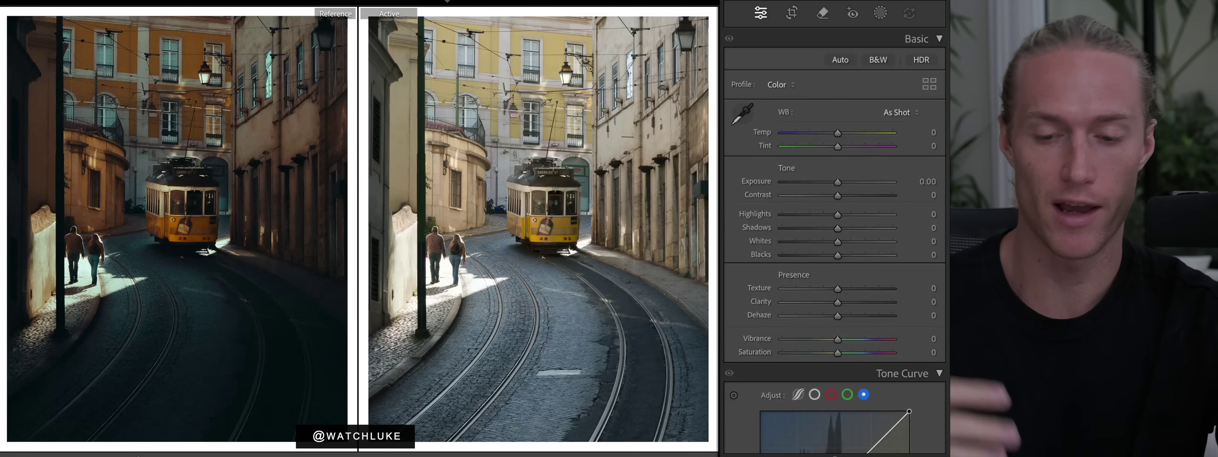
Alternate between the unedited original and the full edit, ending with Exposure −1.15 and Shadows −57 restored.
key(ctrl+z)
key(ctrl+shift+z)
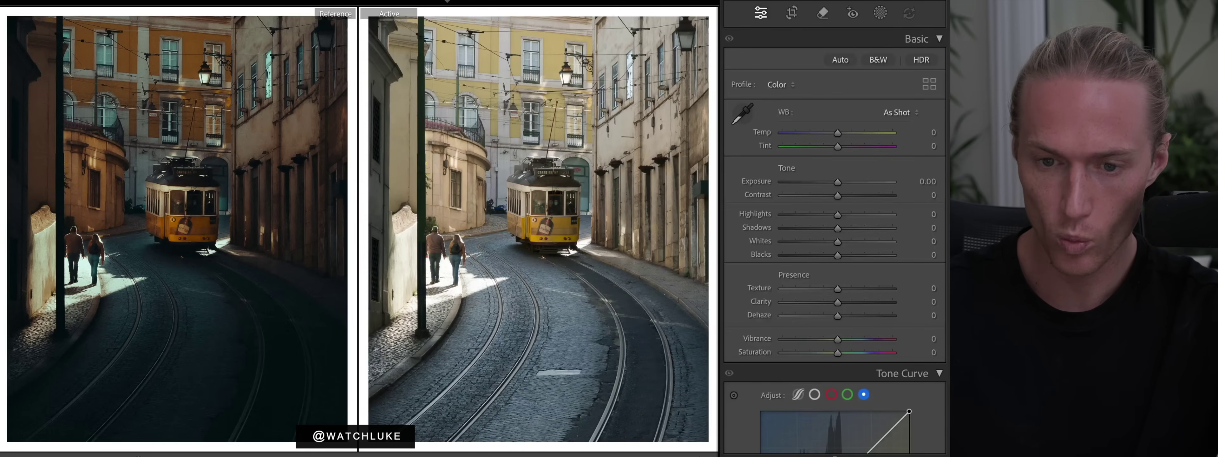
key(ctrl+z)
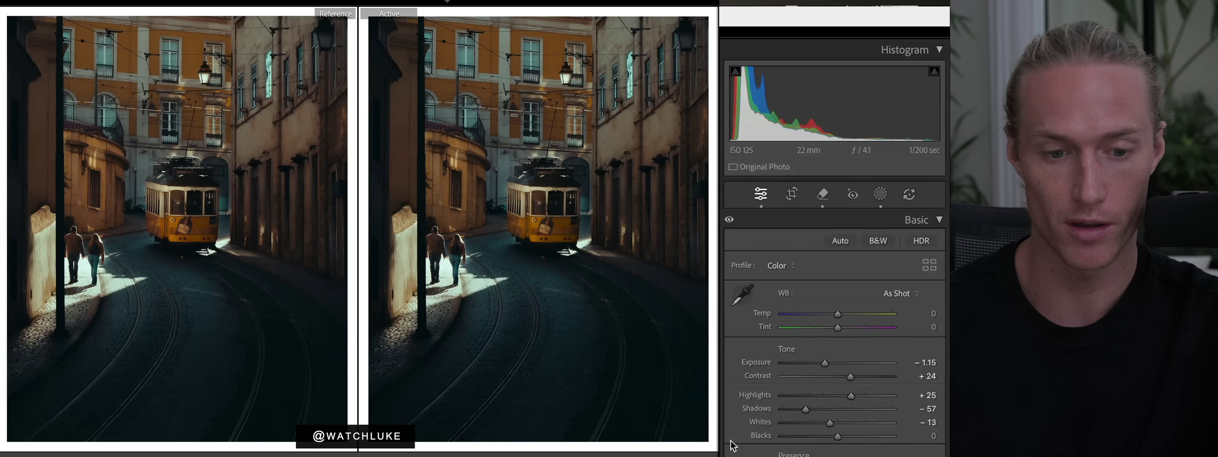
key(ctrl+shift+z)
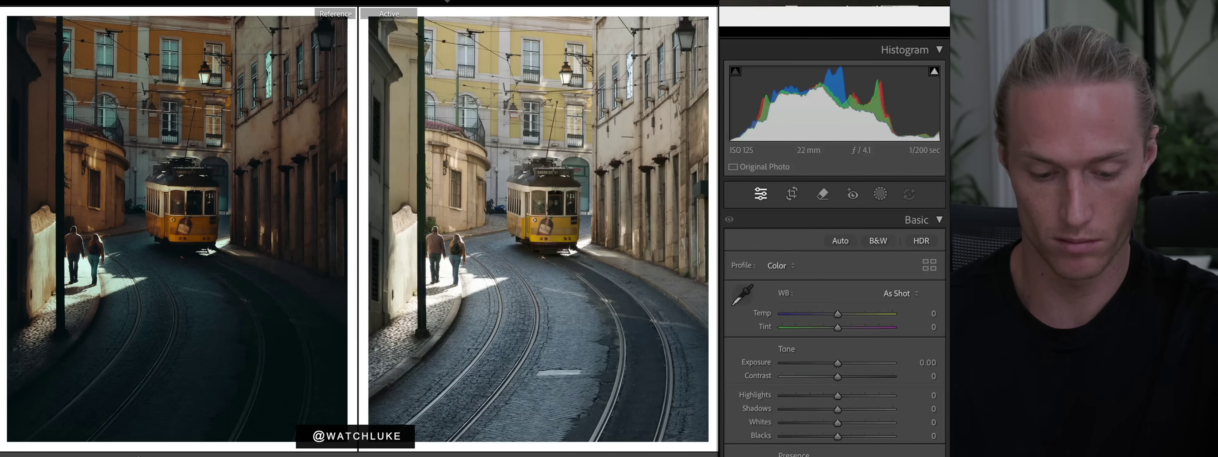
key(ctrl+z)
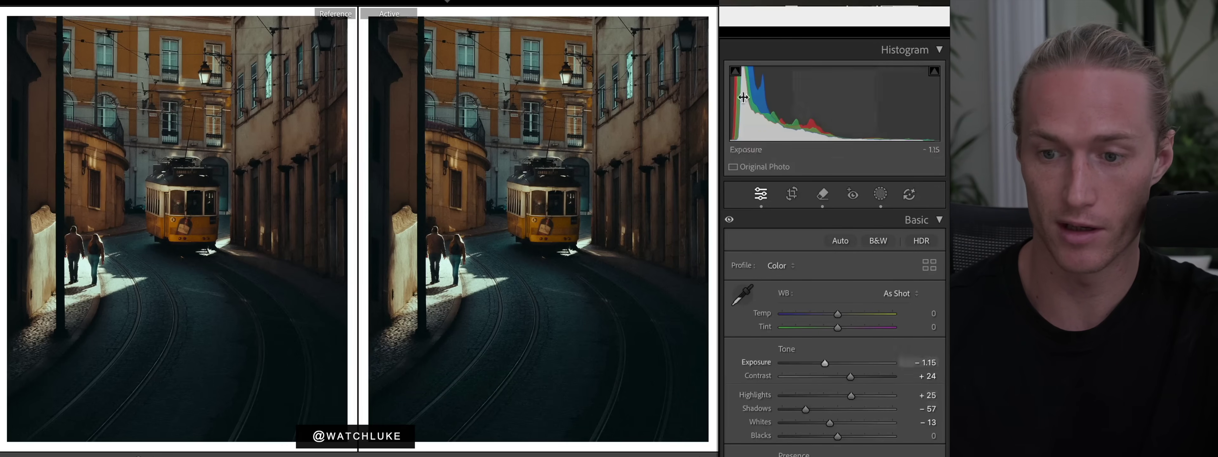